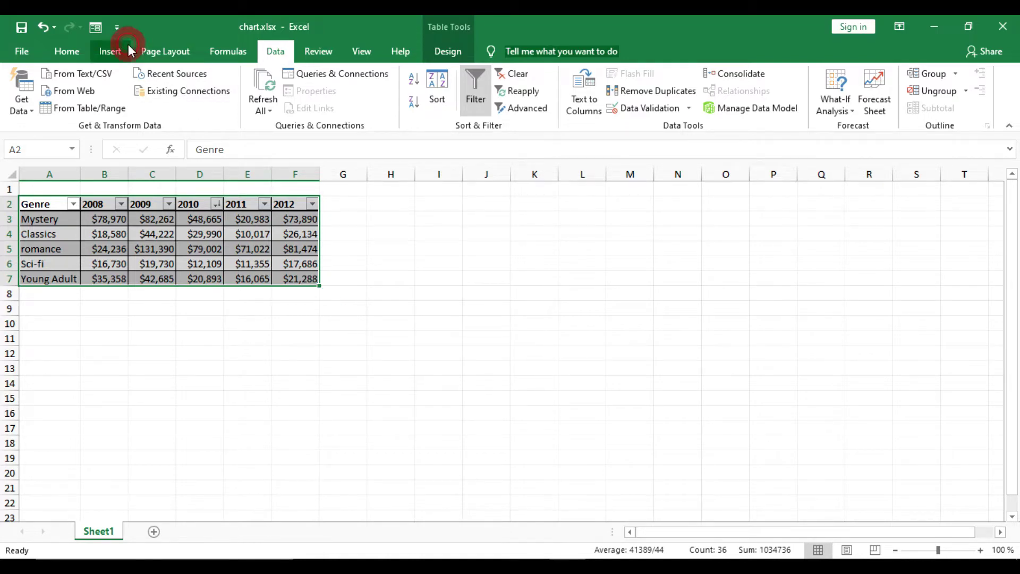
Insert a 2-D Clustered Column chart from the selected genre sales table A2:F7.
left_click(111, 51)
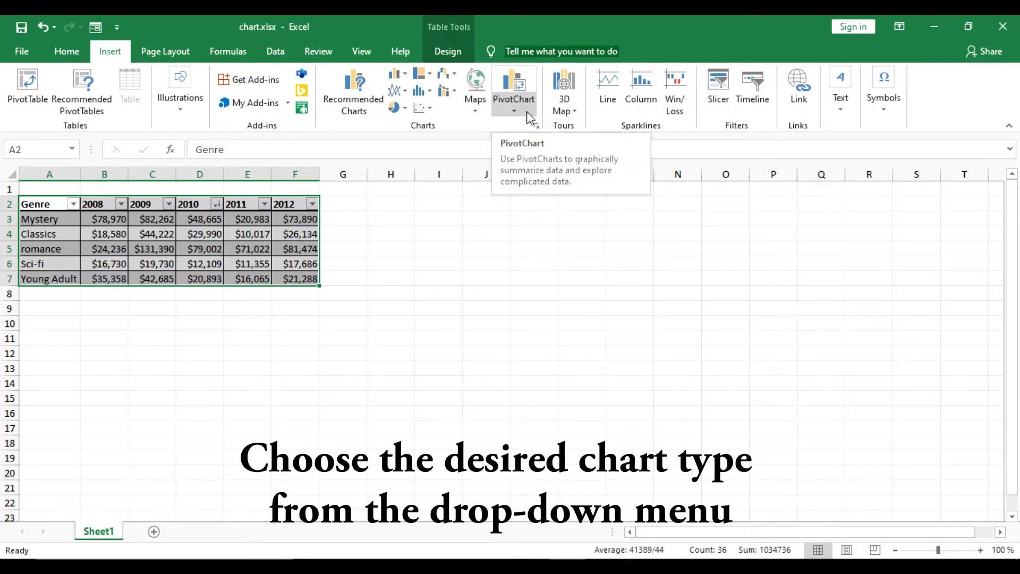
left_click(407, 79)
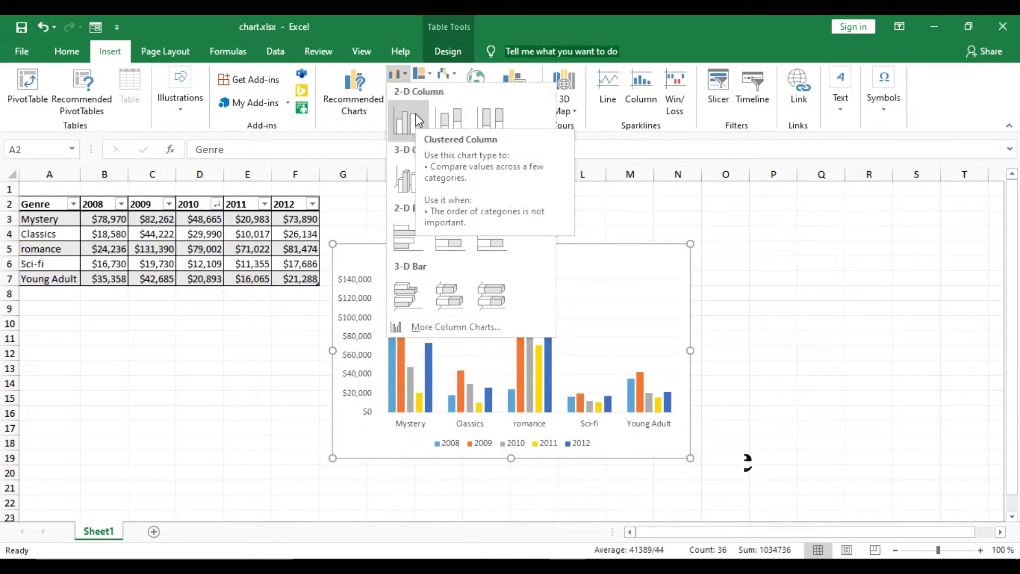
left_click(417, 119)
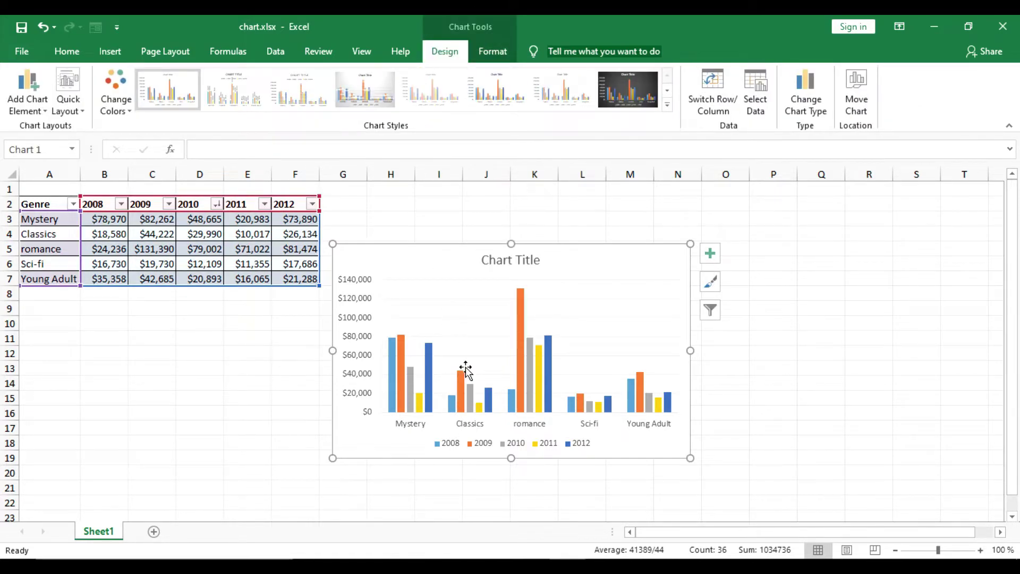
Nudge the plot area slightly within the chart, and move the whole chart right so it starts in column H.
left_click(449, 349)
left_click_drag(450, 348, 474, 345)
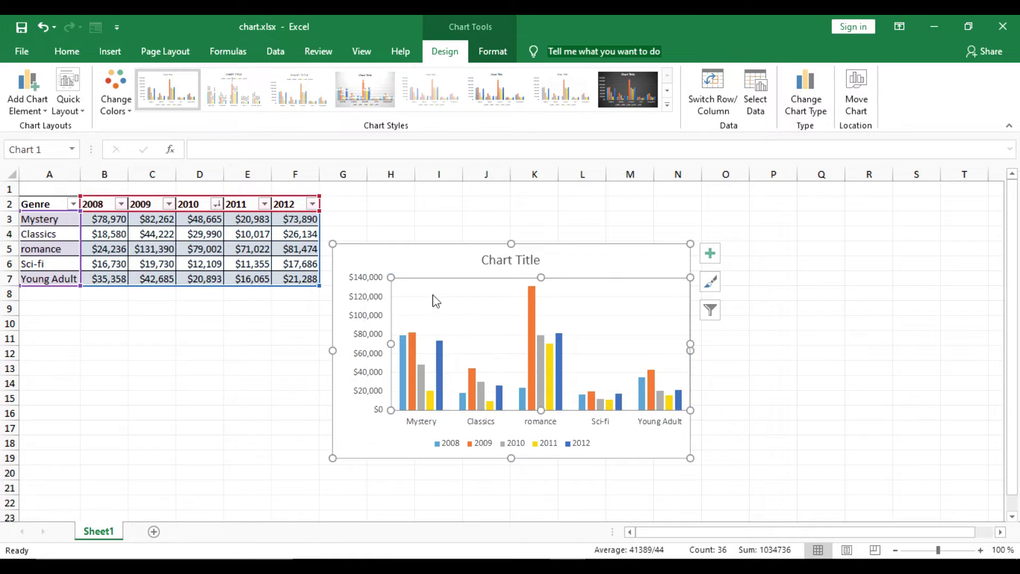
left_click_drag(448, 314, 441, 317)
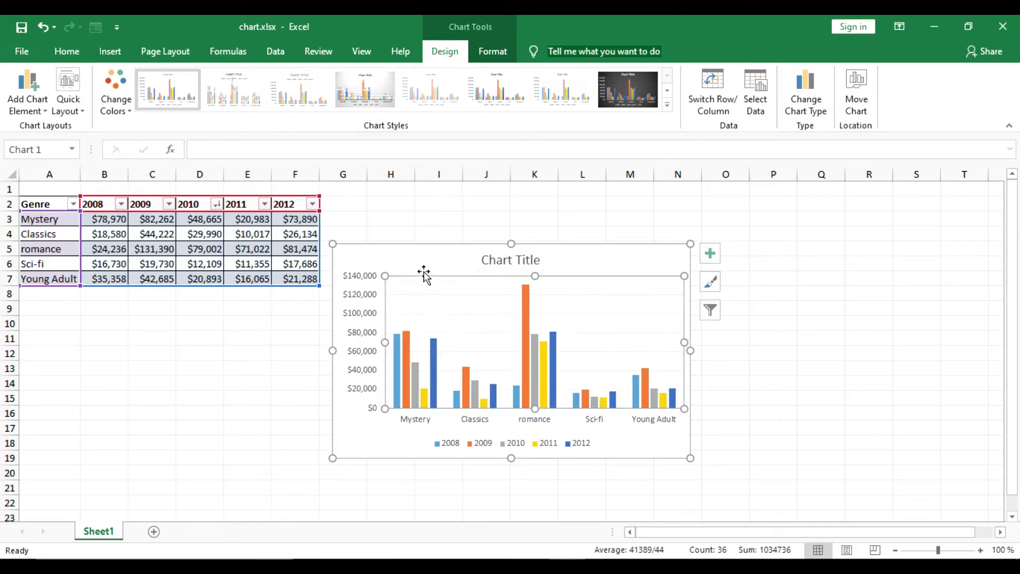
left_click_drag(418, 260, 470, 257)
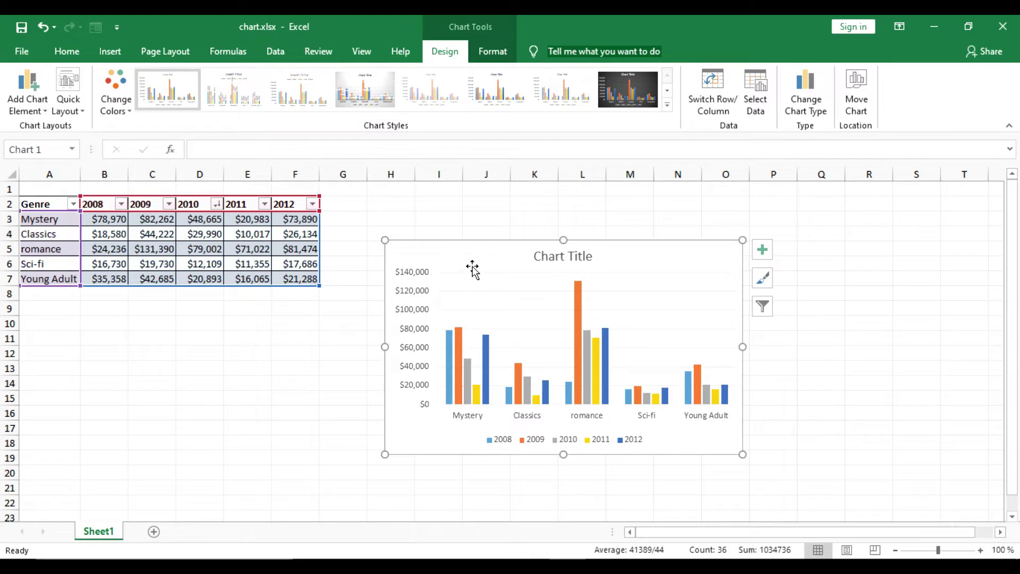
left_click(502, 216)
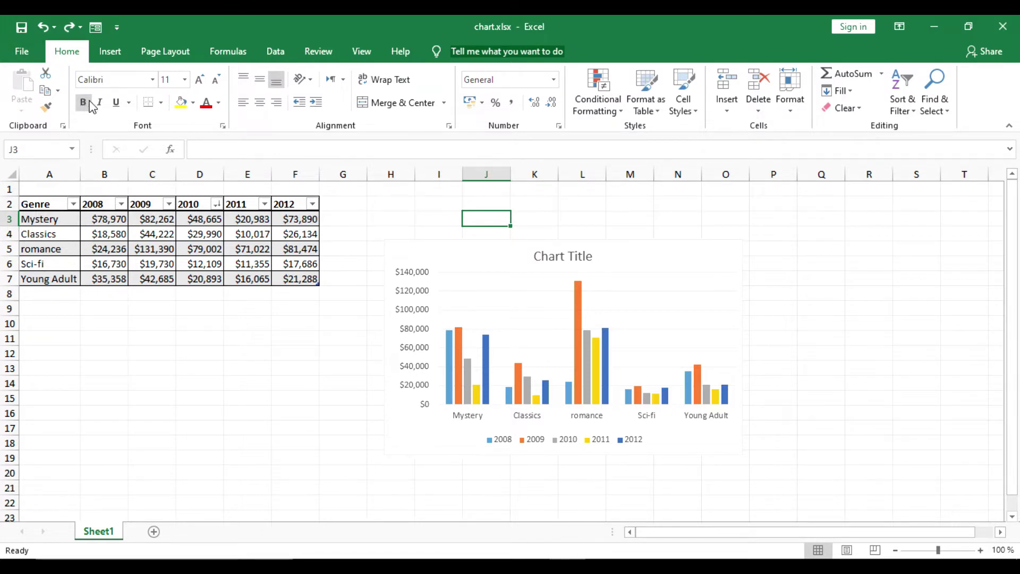
Set the column chart's title element to the Above Chart position.
left_click(502, 256)
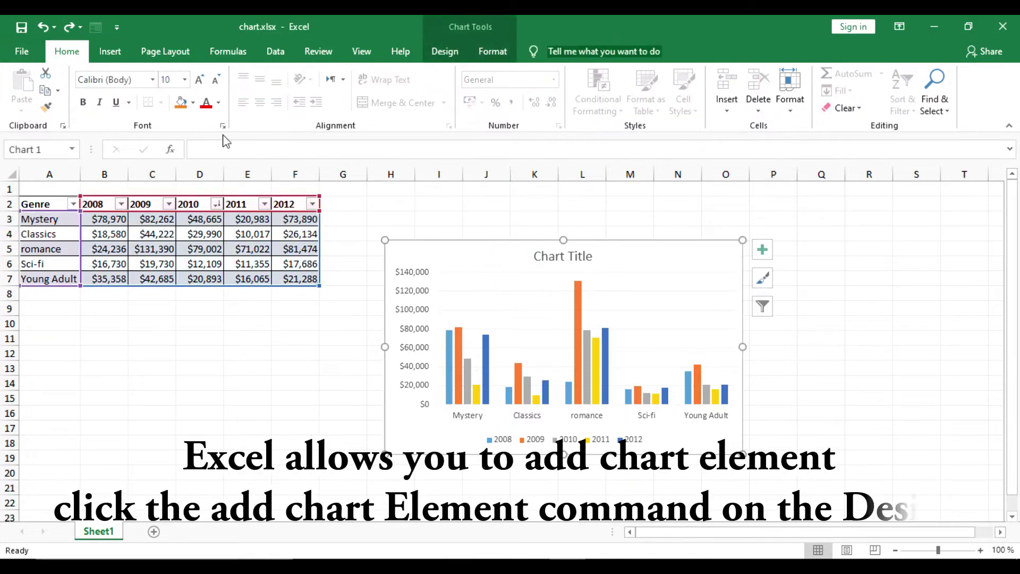
left_click(450, 57)
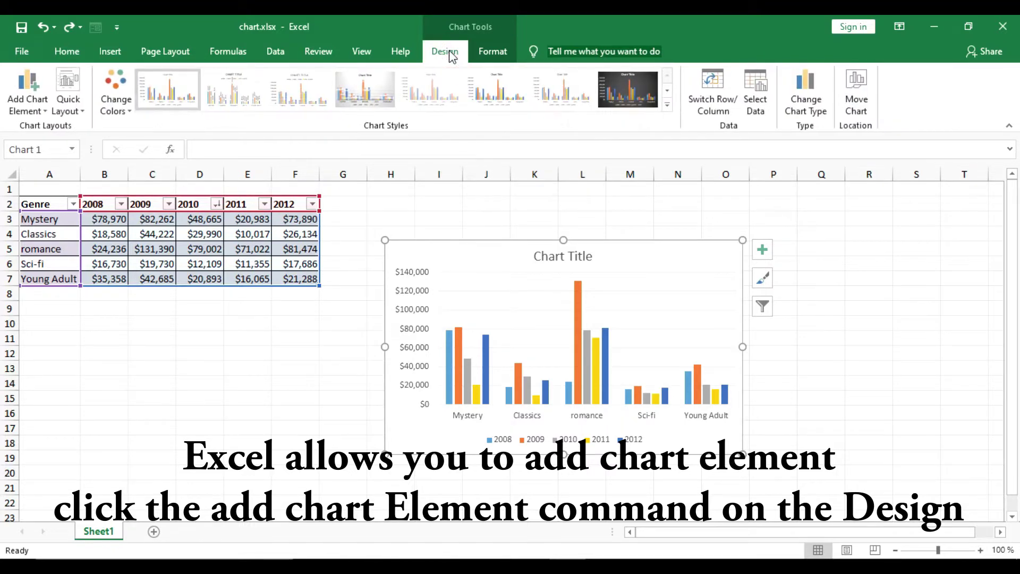
left_click(27, 109)
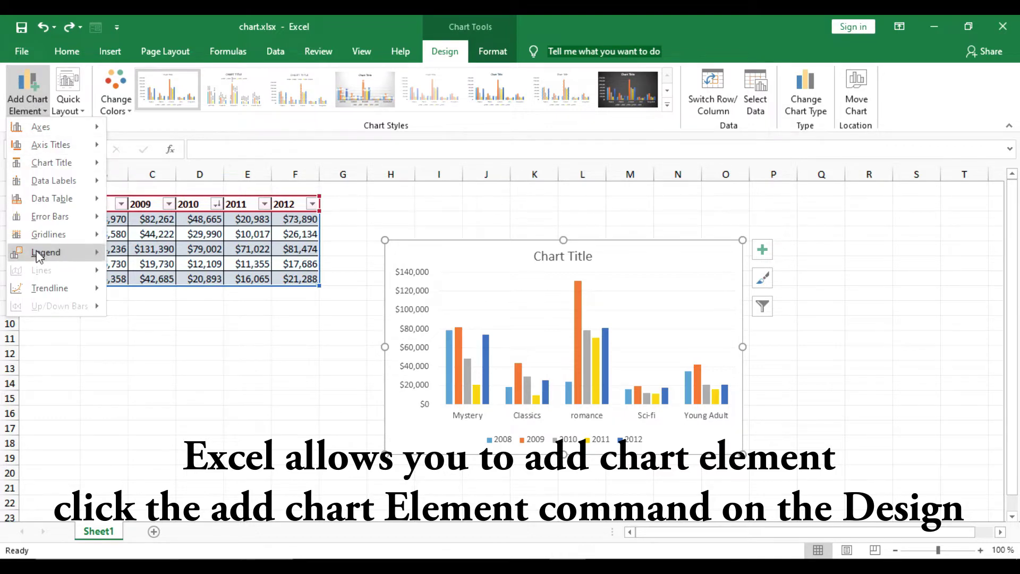
mouse_move(57, 167)
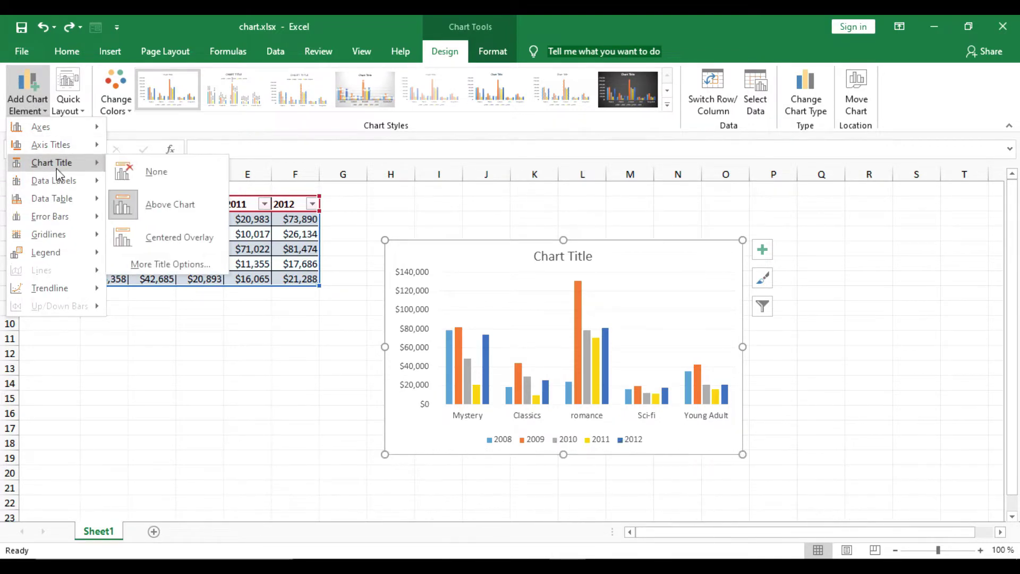
left_click(175, 208)
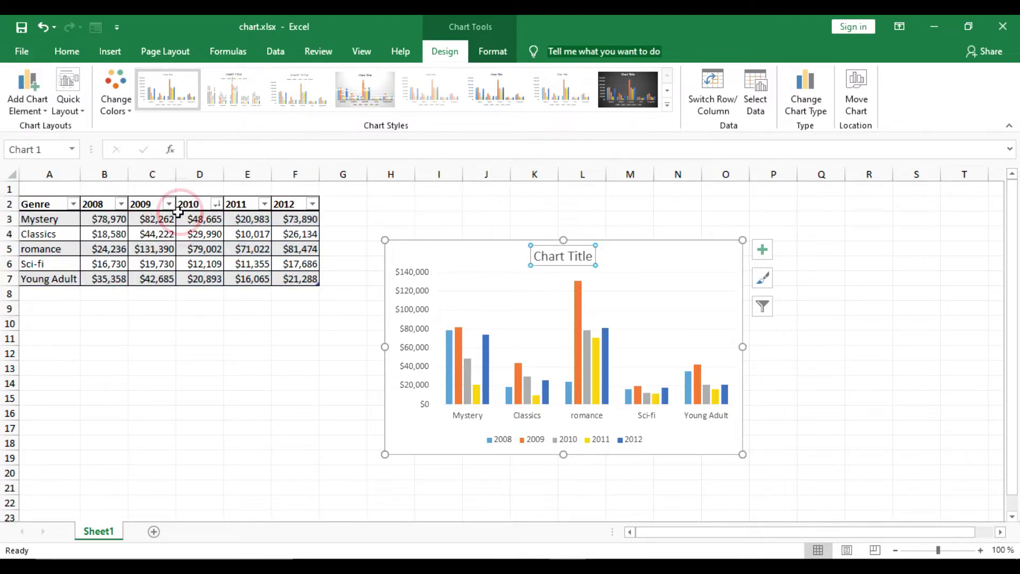
Replace the placeholder chart title with "book sales 2008-2012".
triple_click(578, 256)
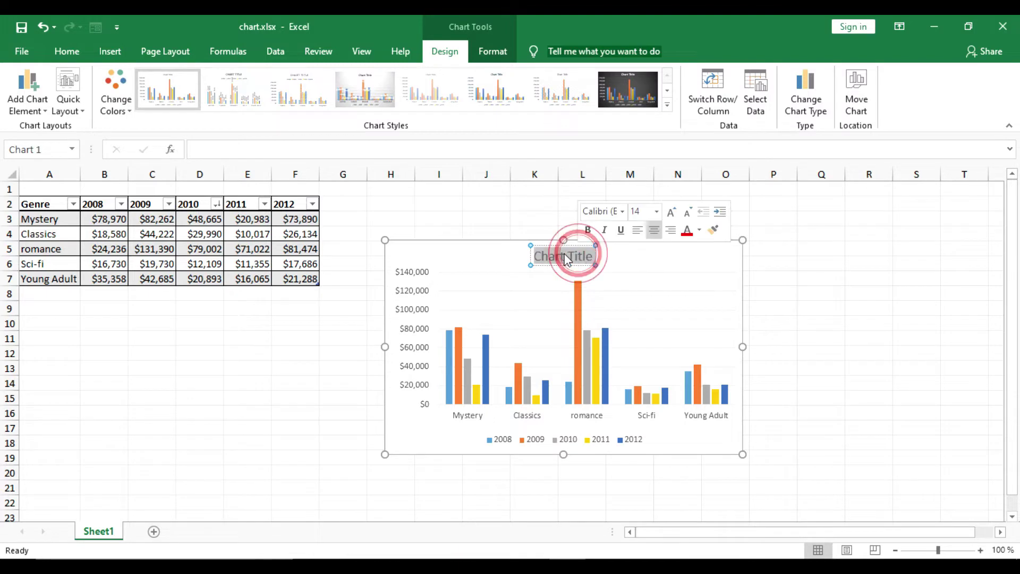
type("boo")
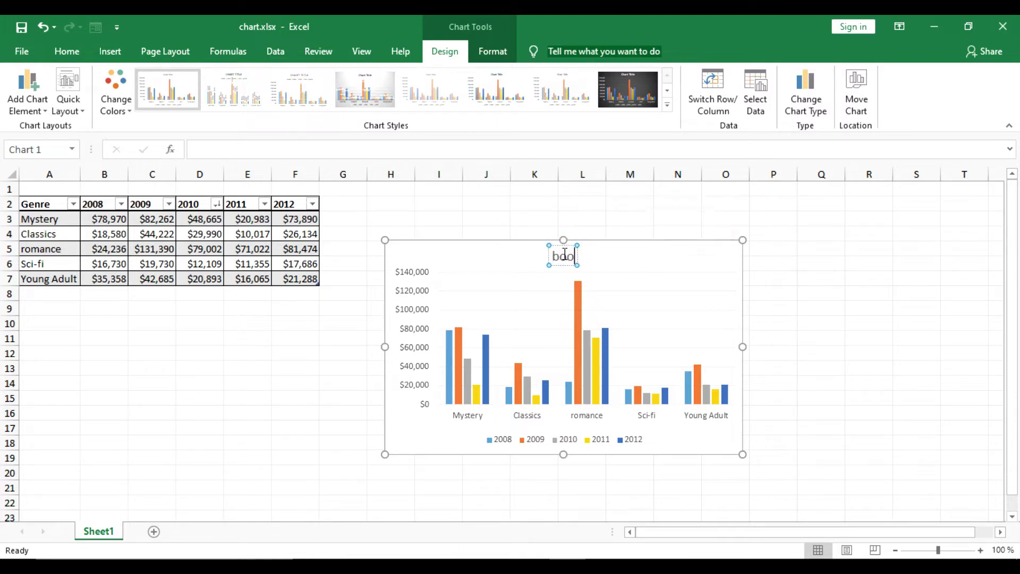
type("k sa")
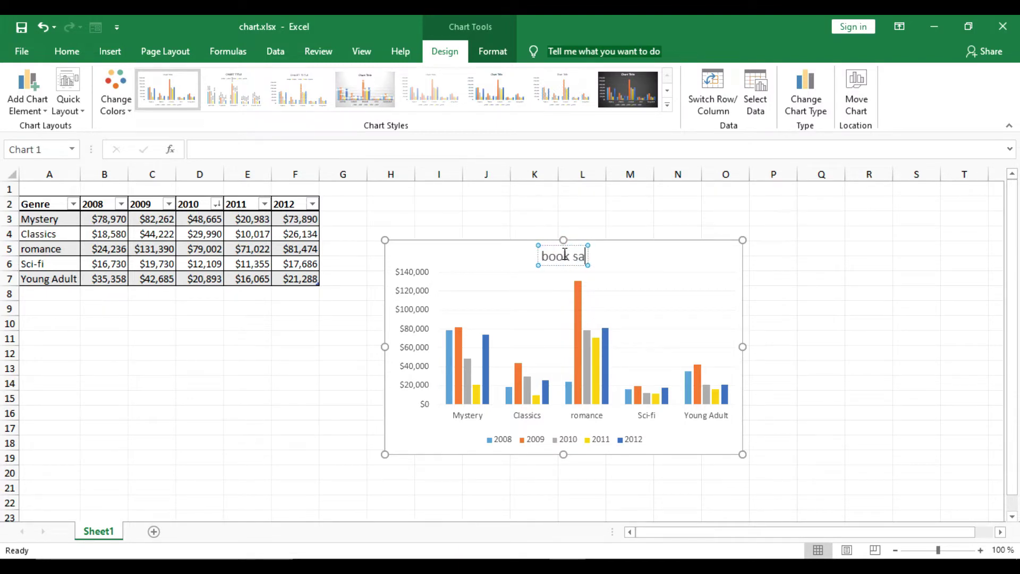
type("les")
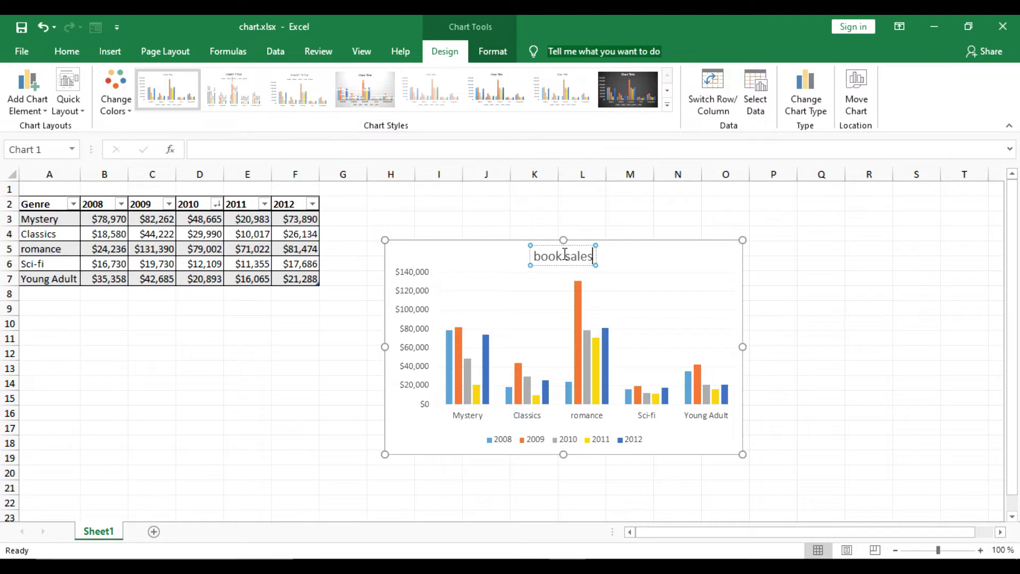
type(" 2008")
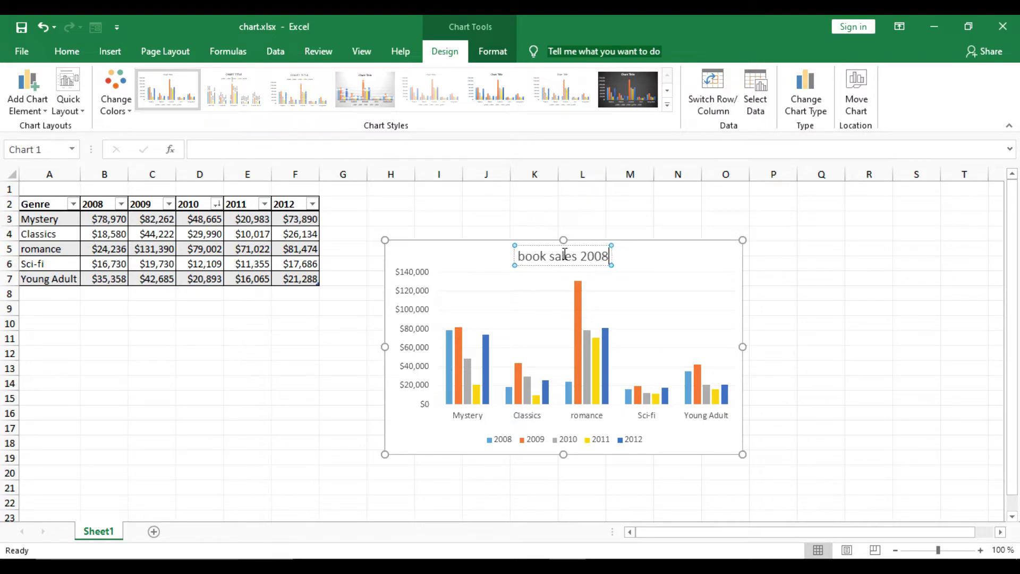
type("-2012")
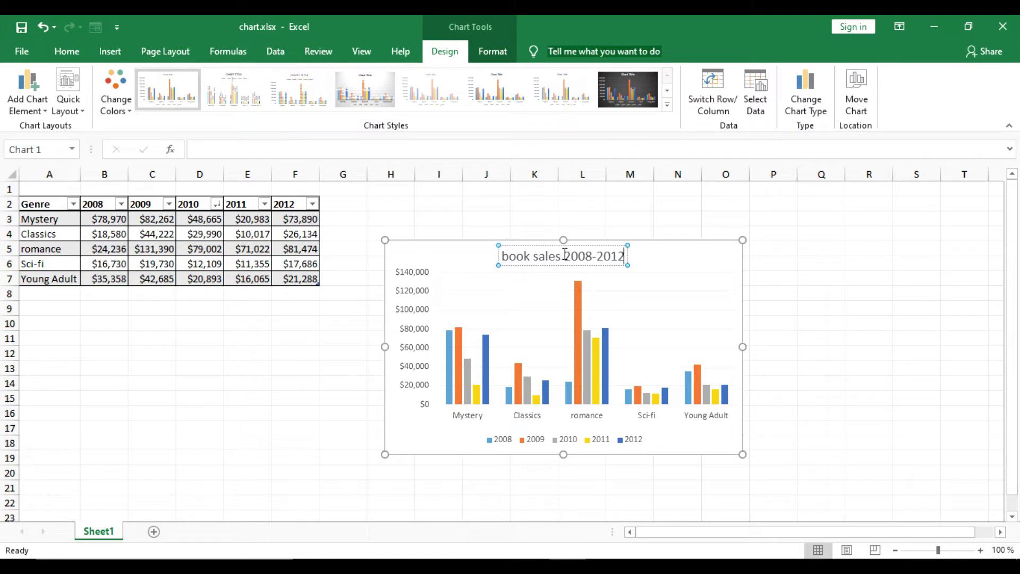
key("Return")
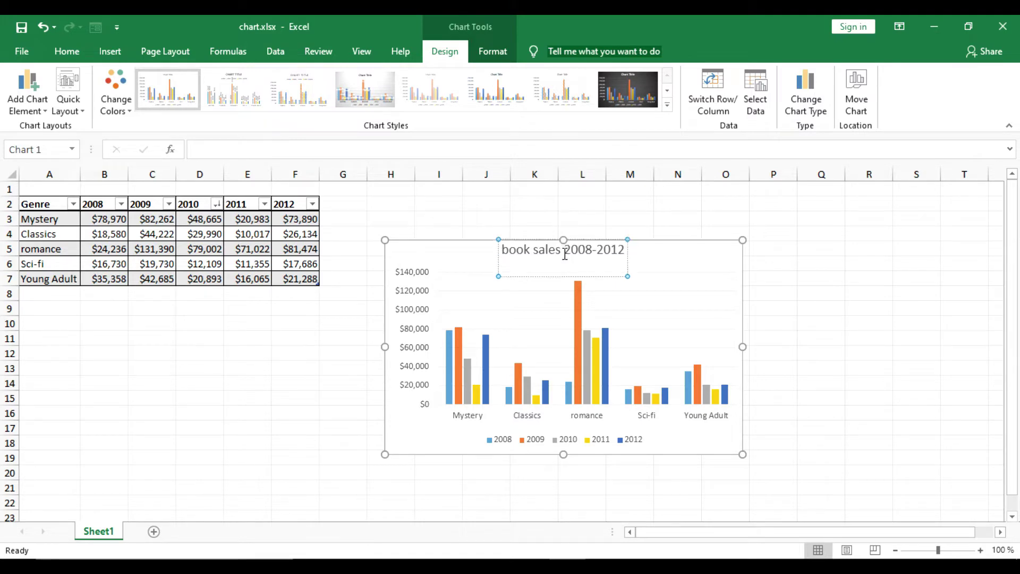
key("BackSpace")
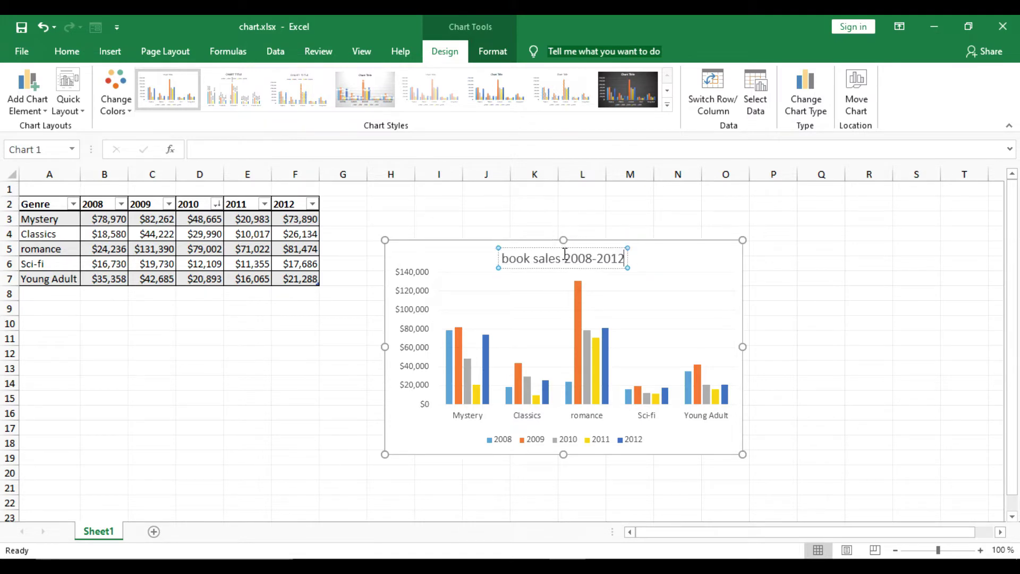
left_click(524, 215)
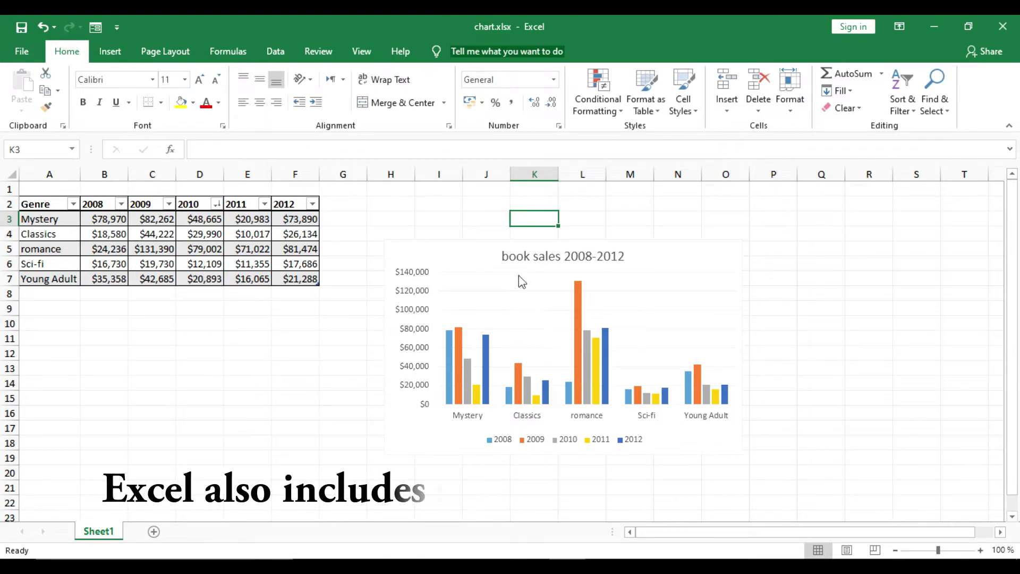
Apply quick layout Layout 1 to the book sales chart, placing the legend on its right side.
left_click(478, 254)
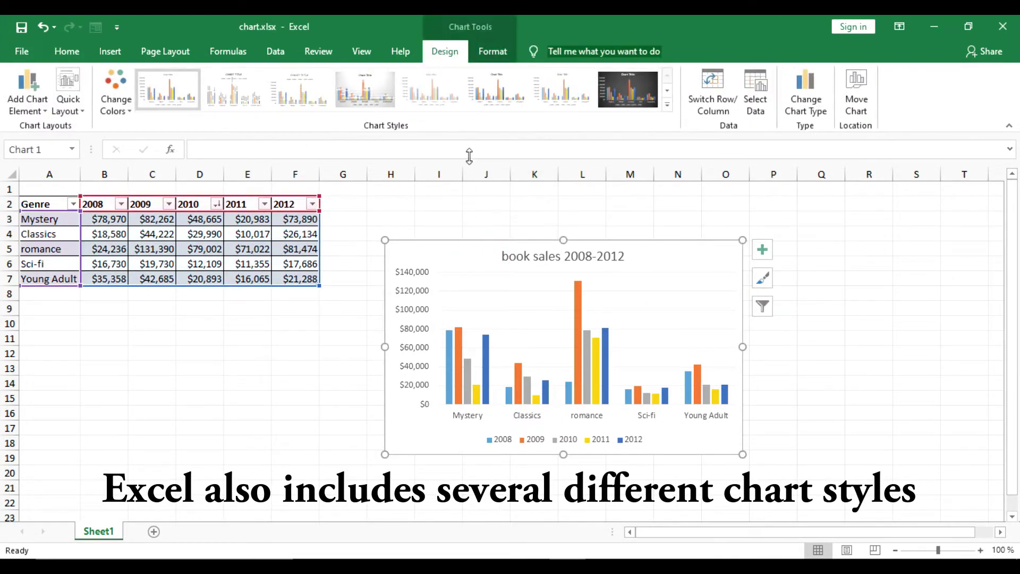
left_click(80, 103)
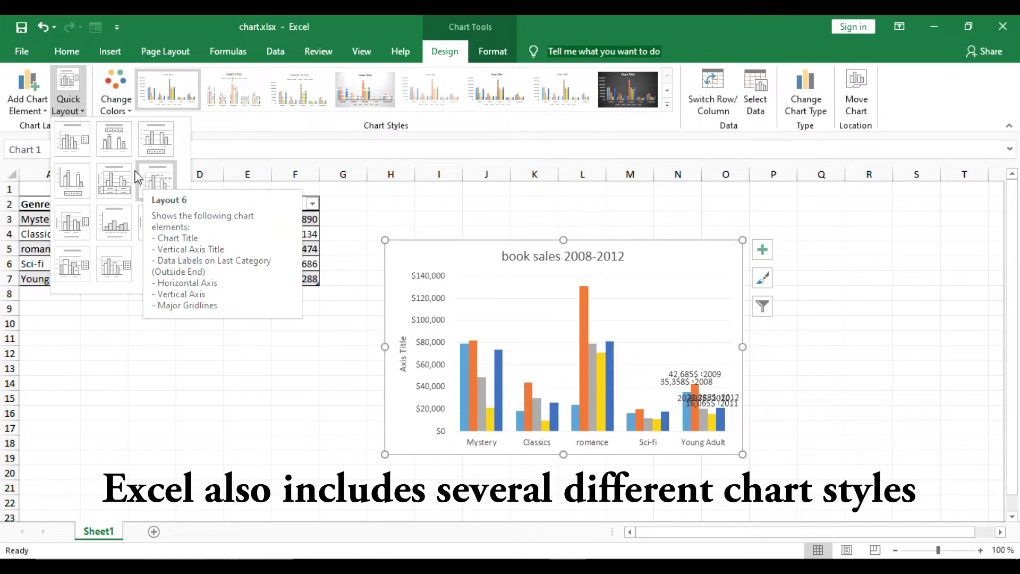
left_click(85, 142)
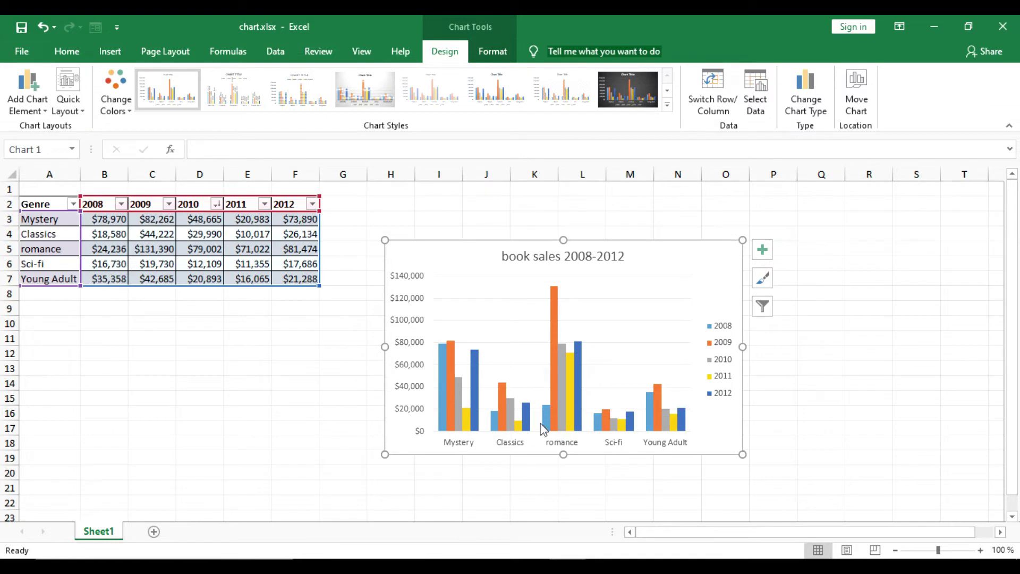
Preview alternative styles for the book sales chart, including Style 2, and close the style choices.
left_click(764, 278)
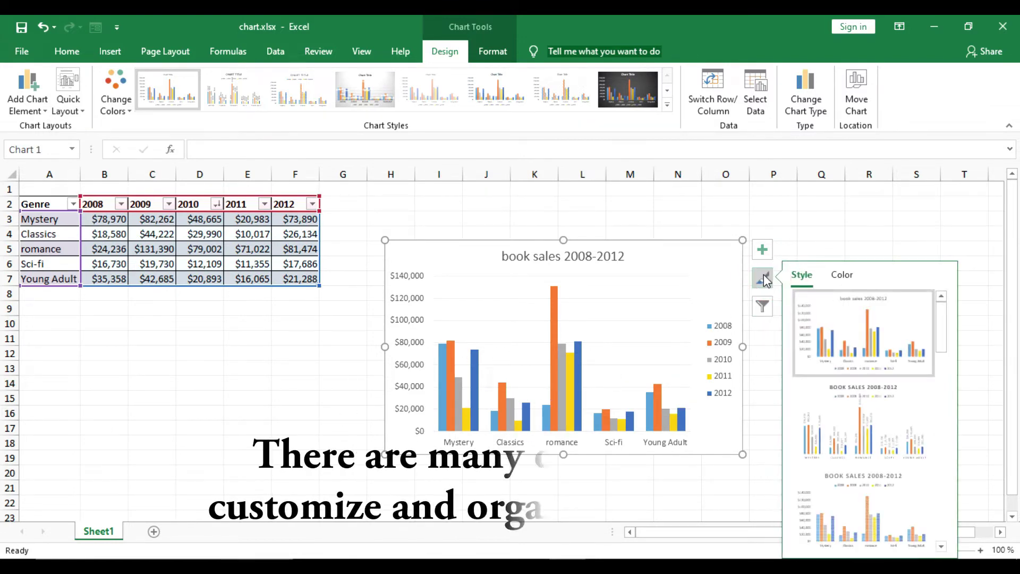
left_click(873, 414)
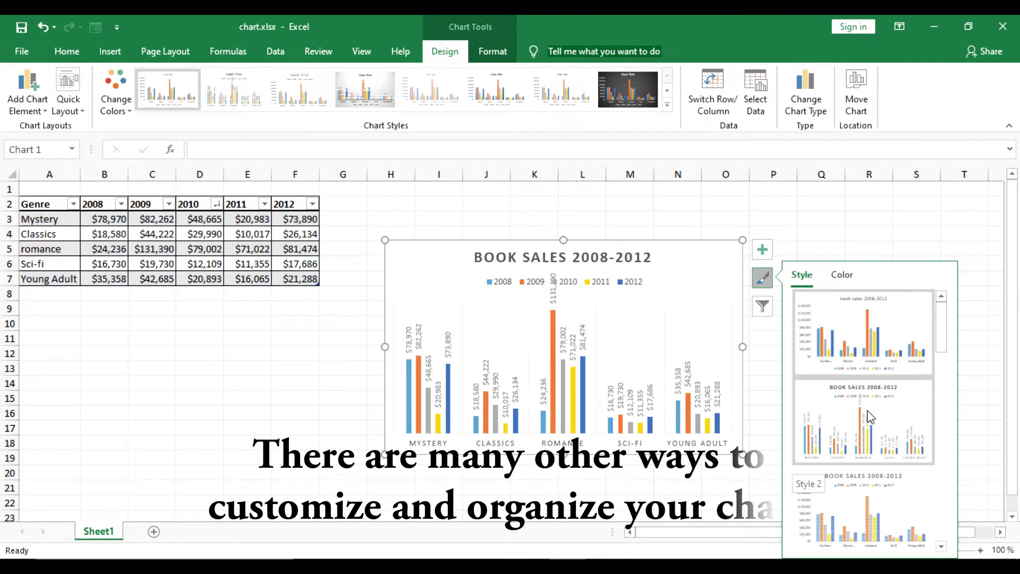
scroll(866, 415, "down", 2)
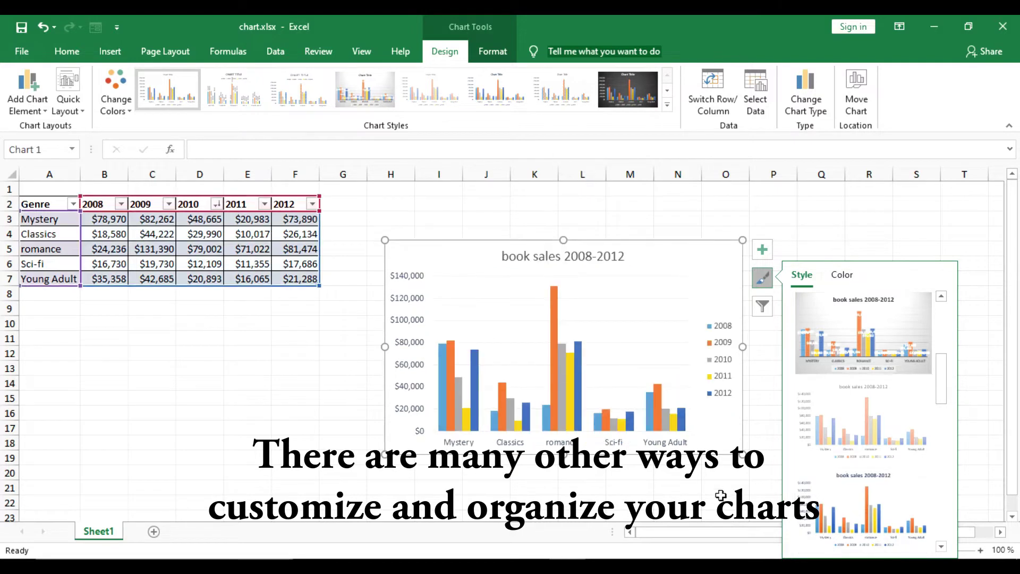
left_click(684, 491)
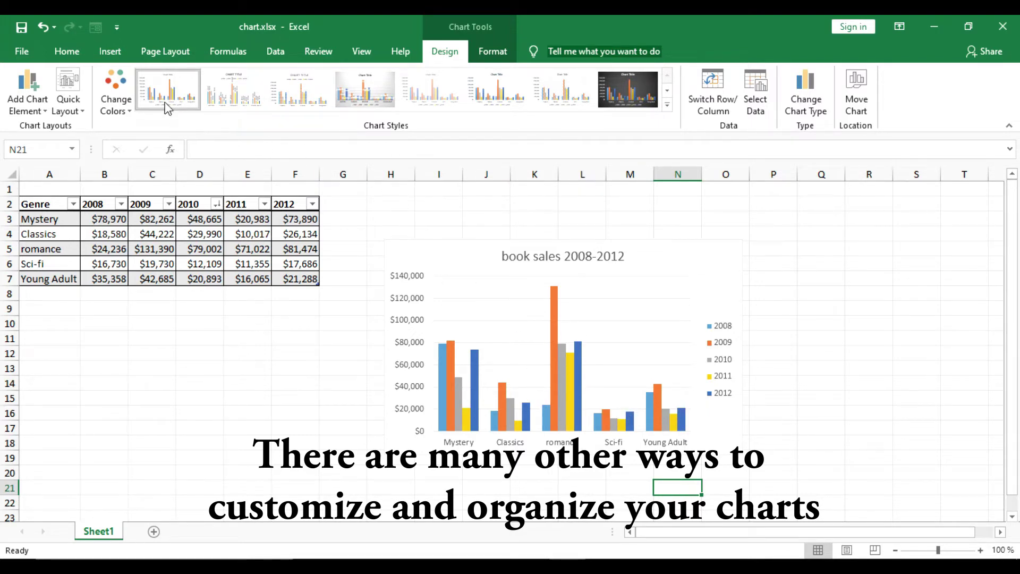
Apply the dark-background chart style to the book sales chart and arrange its elements with quick layout Layout 1.
left_click(622, 99)
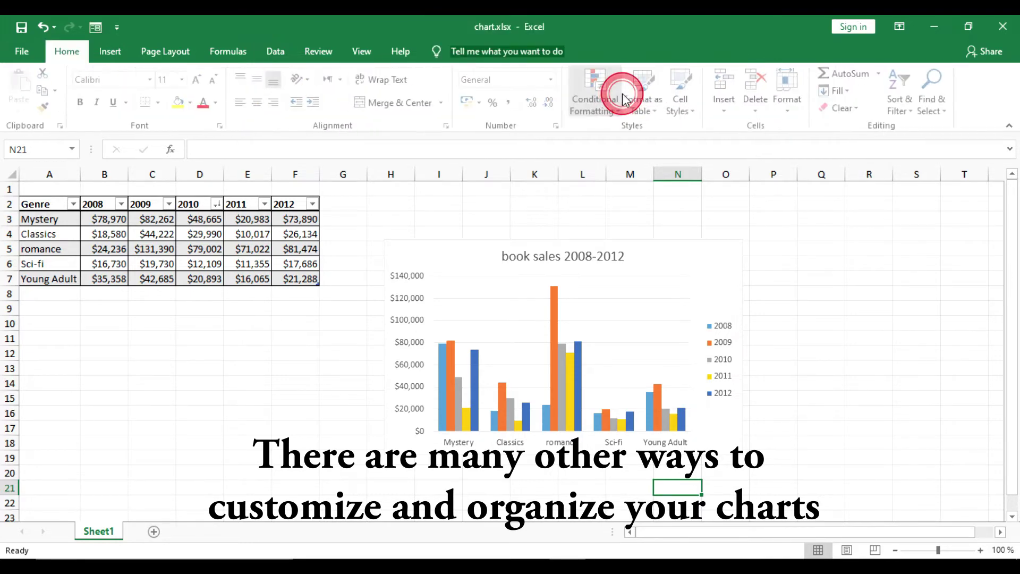
left_click(695, 249)
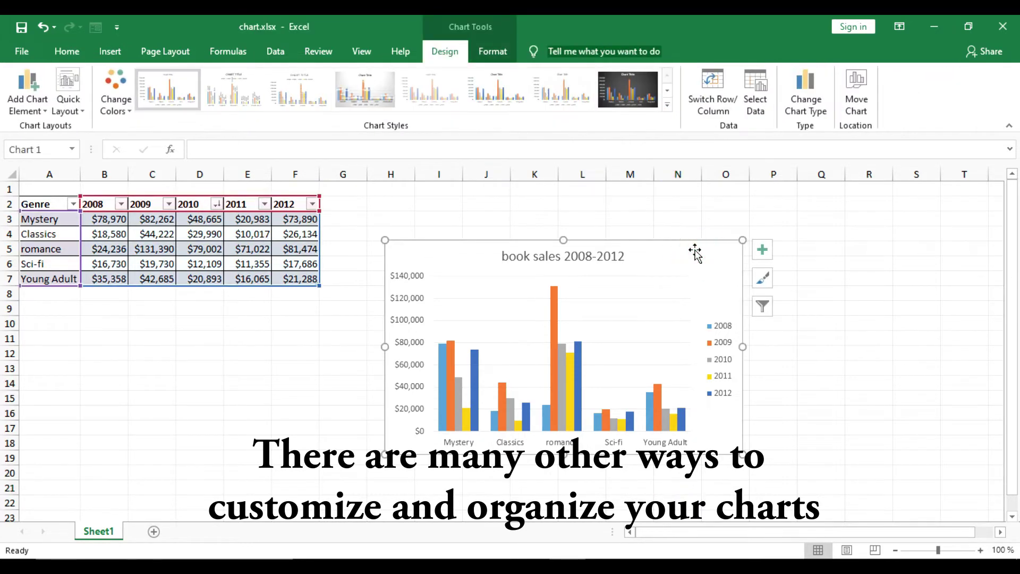
left_click(642, 99)
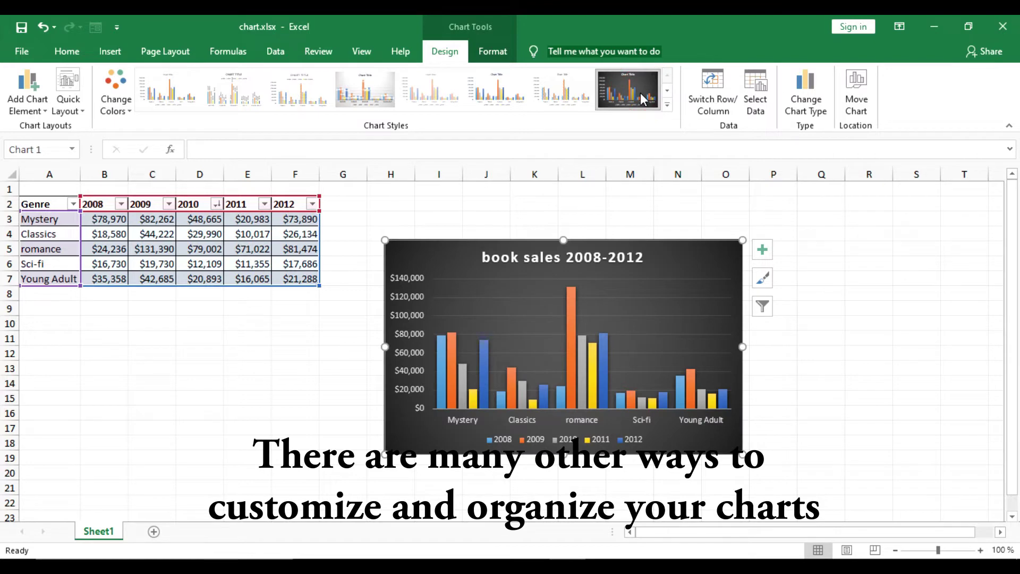
left_click(577, 94)
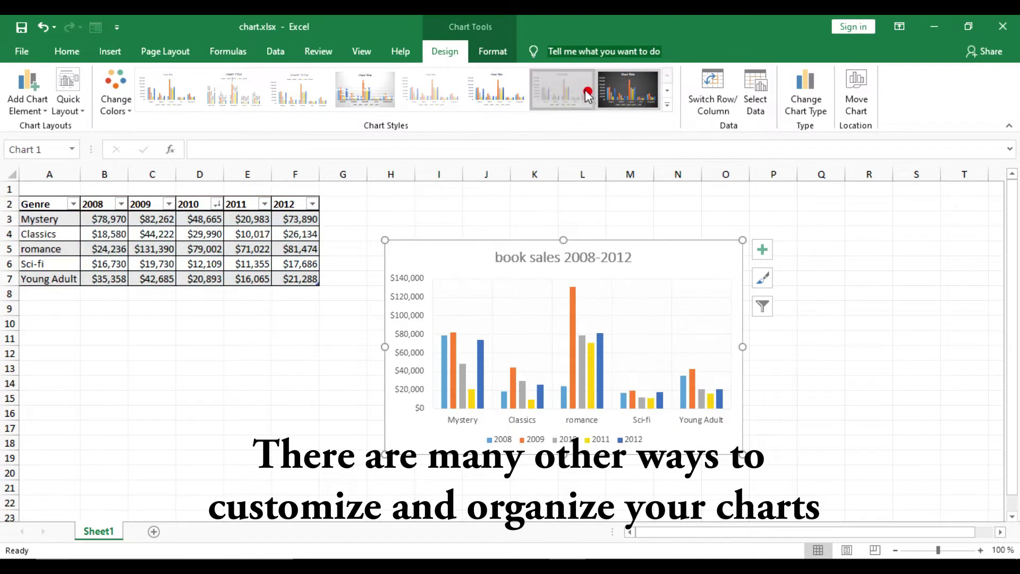
left_click(618, 89)
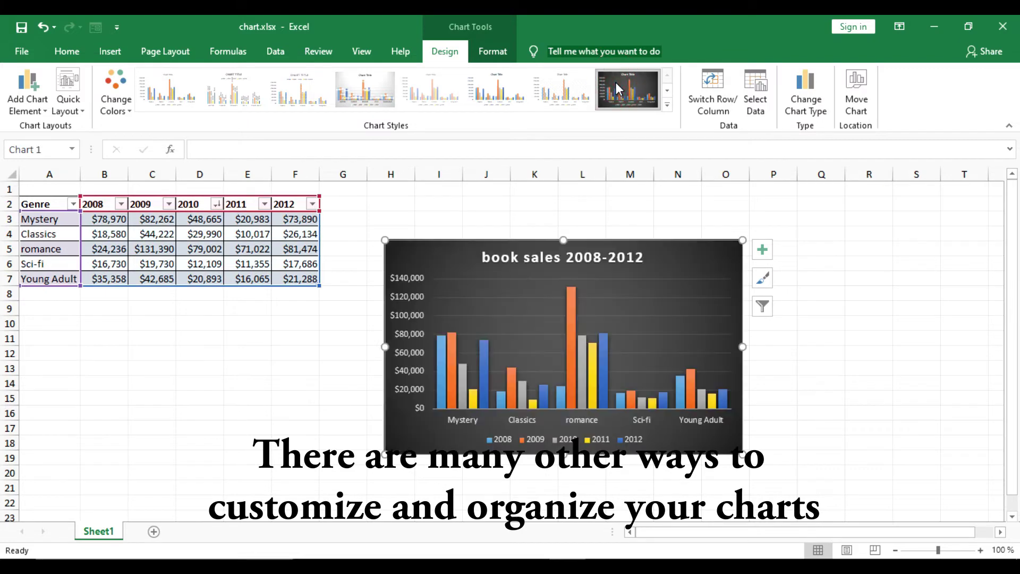
left_click(65, 101)
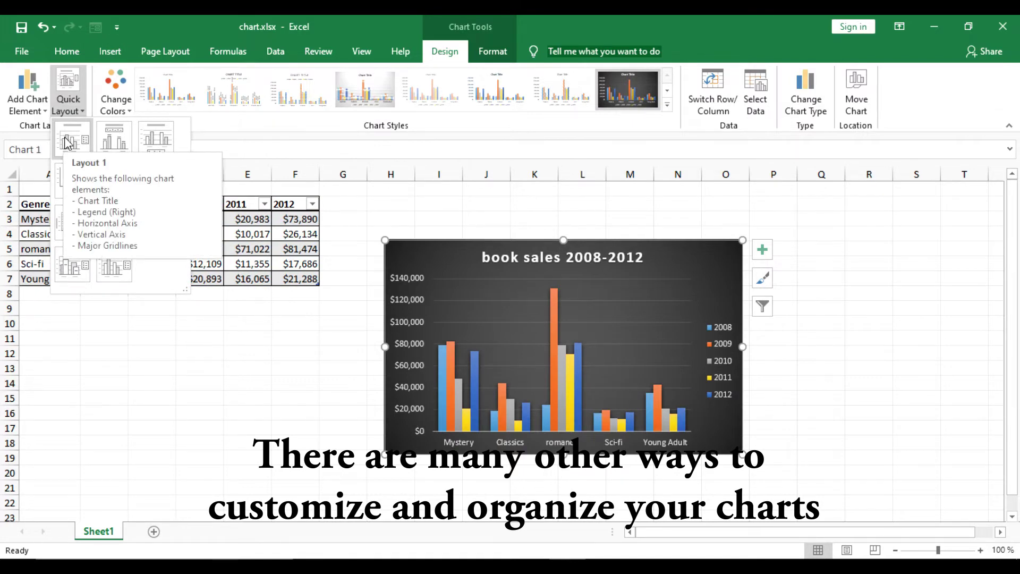
left_click(66, 143)
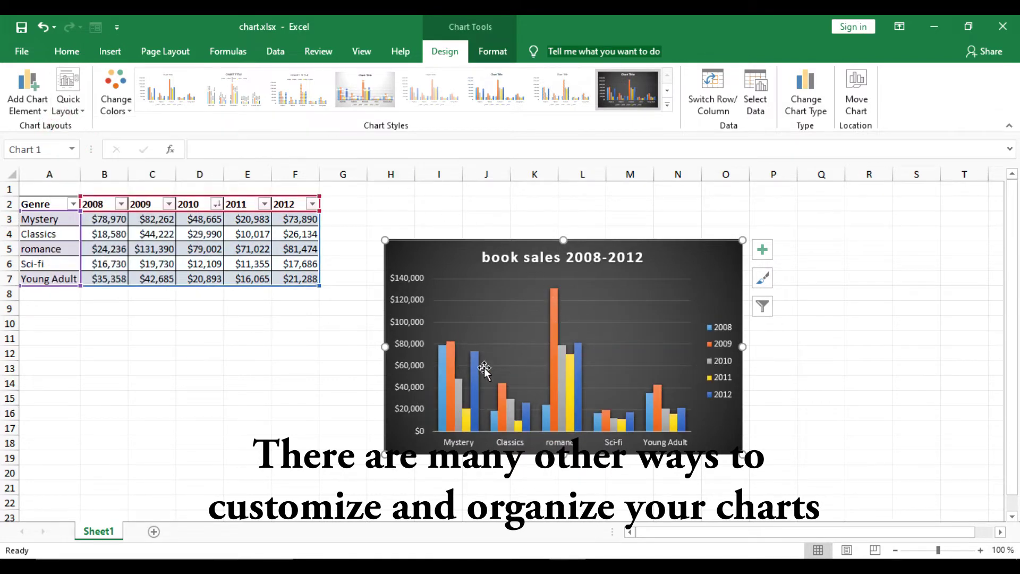
left_click(668, 106)
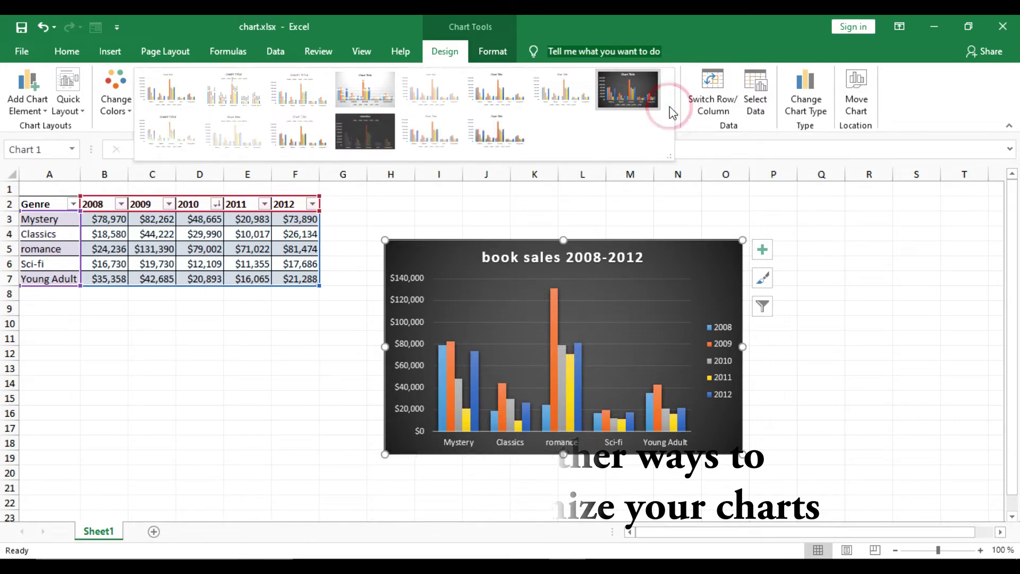
left_click(669, 202)
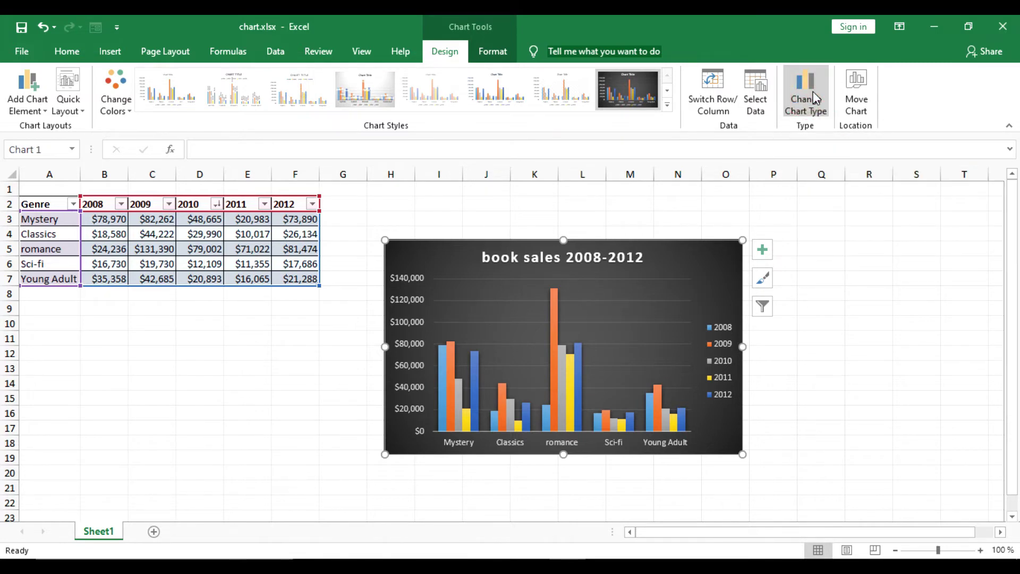
Compare line, pie and bar types for the book sales chart, and change it to a Line chart with genres on the horizontal axis.
left_click(813, 117)
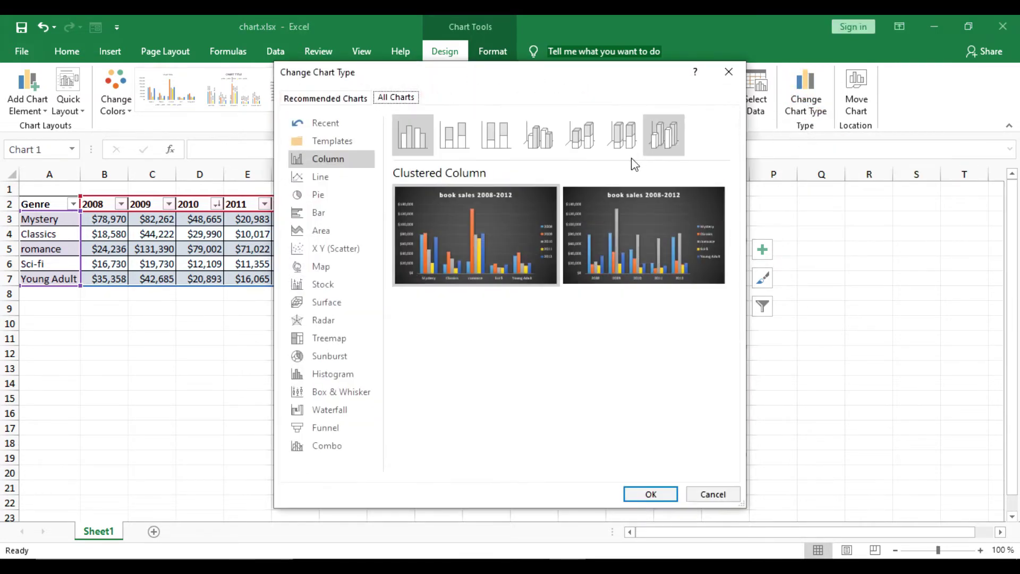
mouse_move(540, 272)
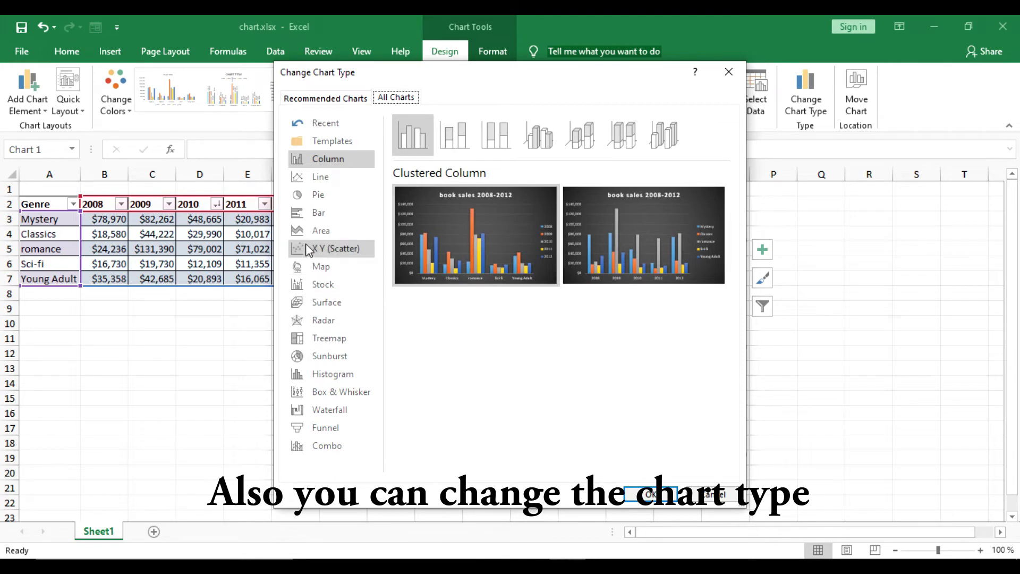
left_click(313, 181)
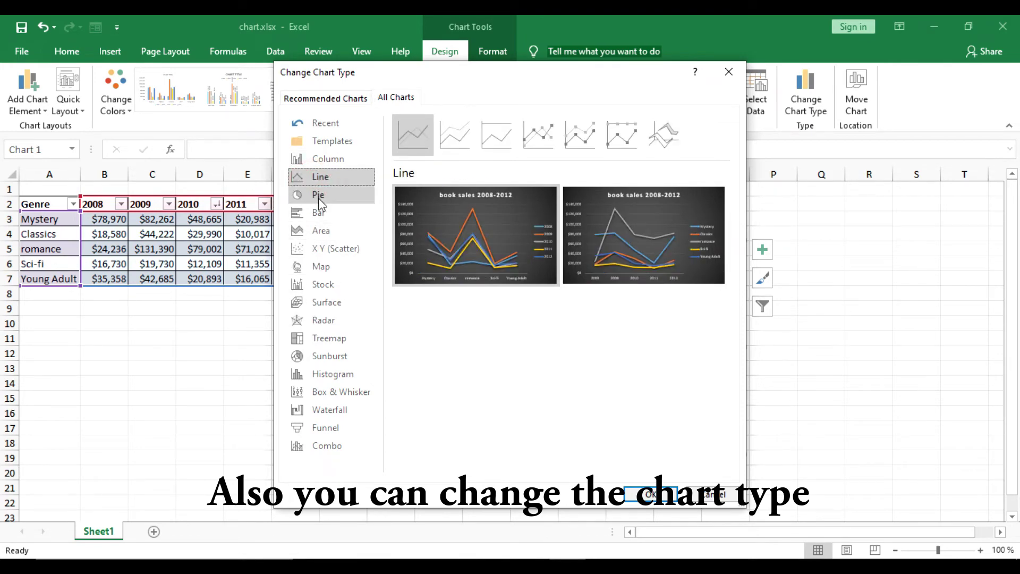
left_click(318, 199)
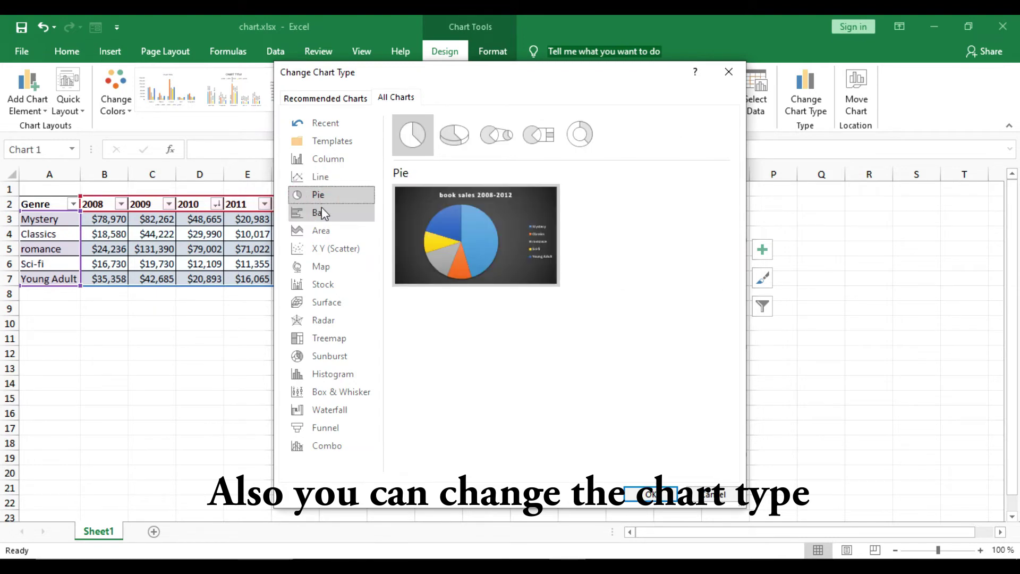
left_click(328, 218)
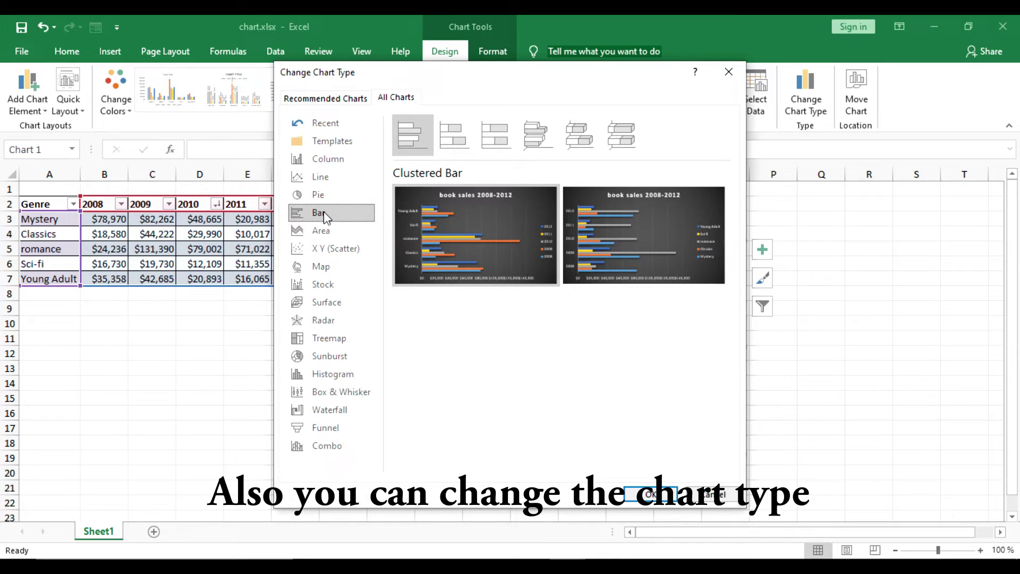
left_click(319, 183)
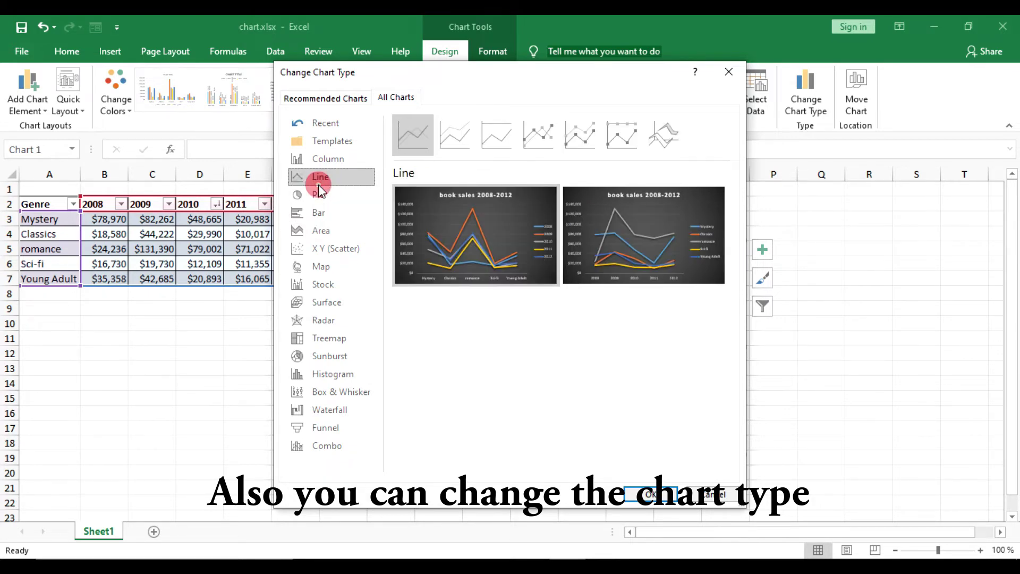
mouse_move(428, 228)
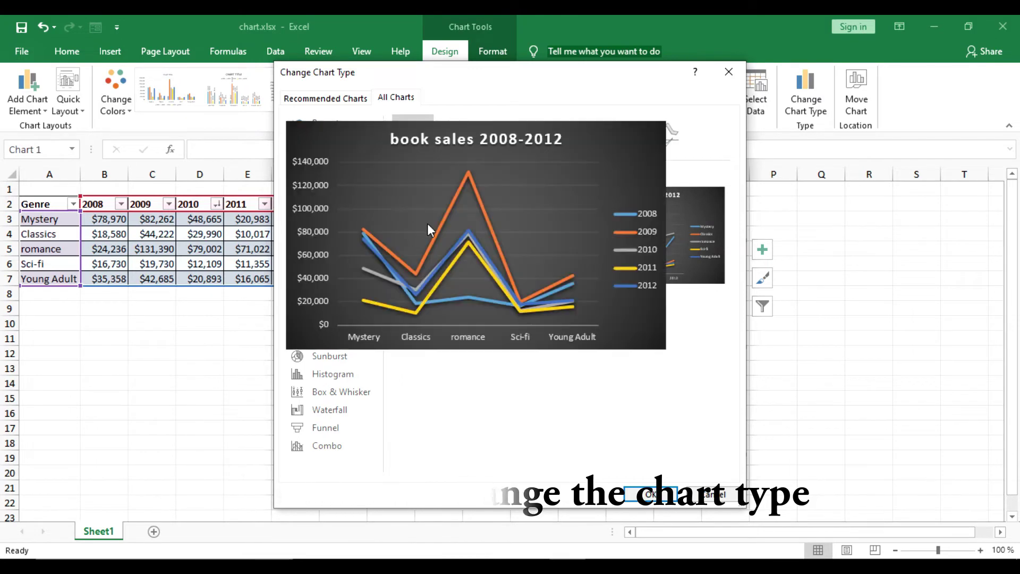
mouse_move(620, 222)
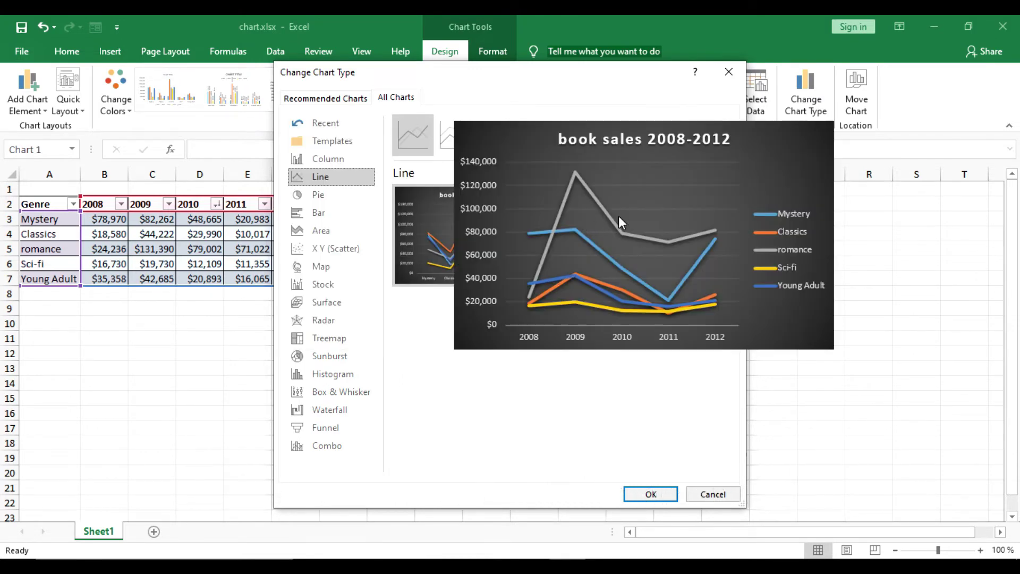
mouse_move(473, 242)
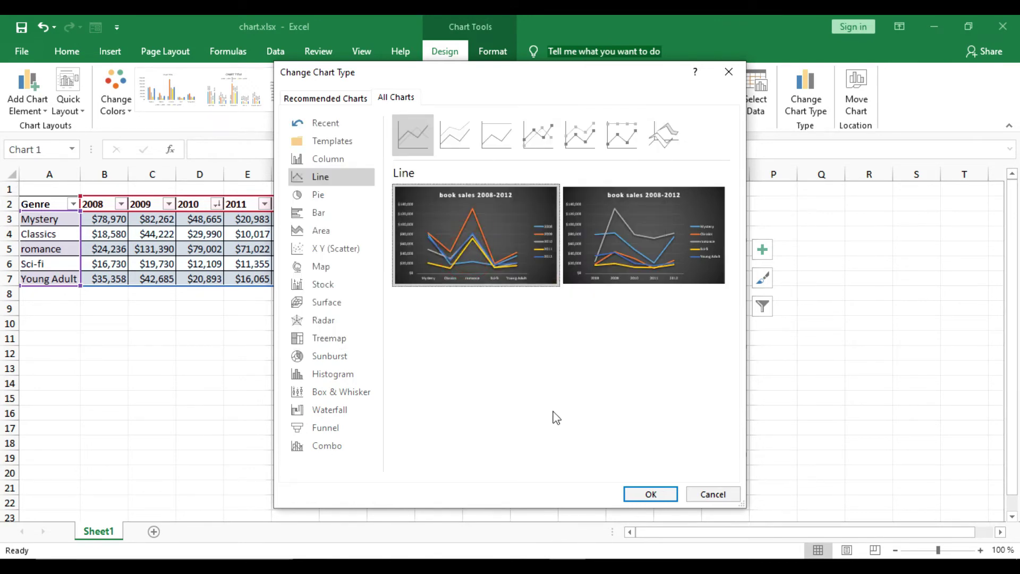
left_click(650, 494)
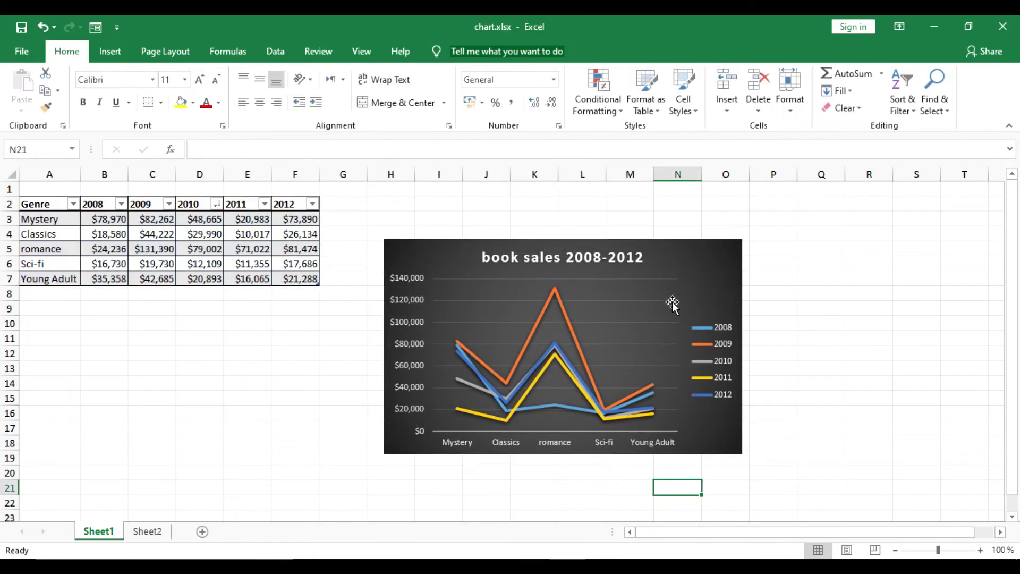
Move the book sales line chart to a new sheet named "book sales chart 2008-2012".
right_click(682, 295)
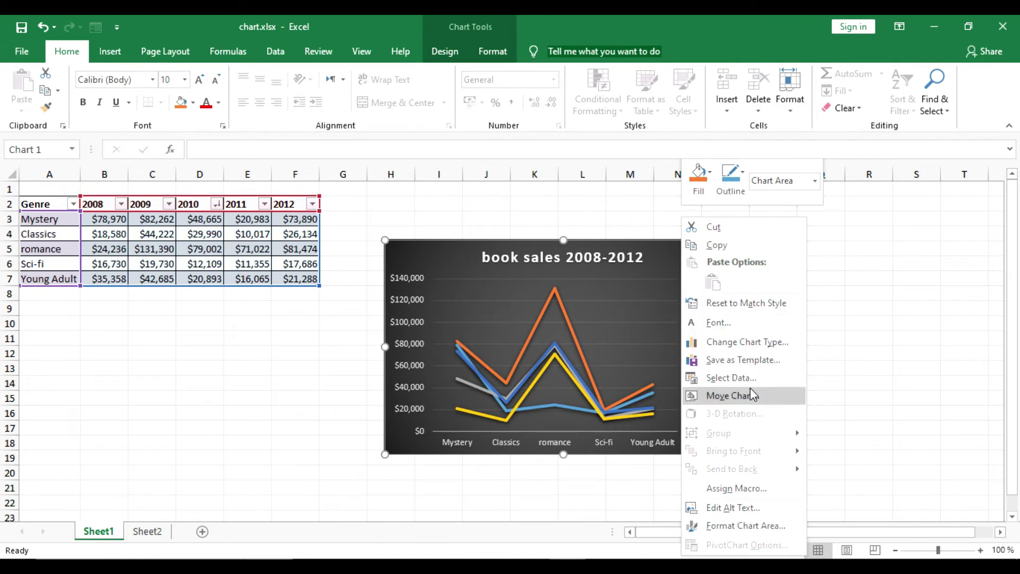
left_click(738, 395)
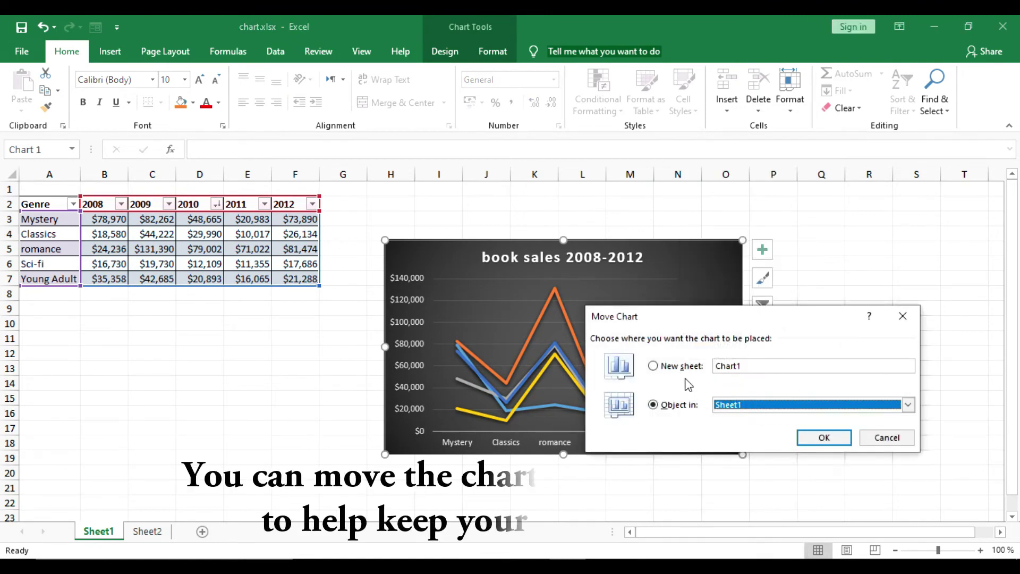
left_click(653, 365)
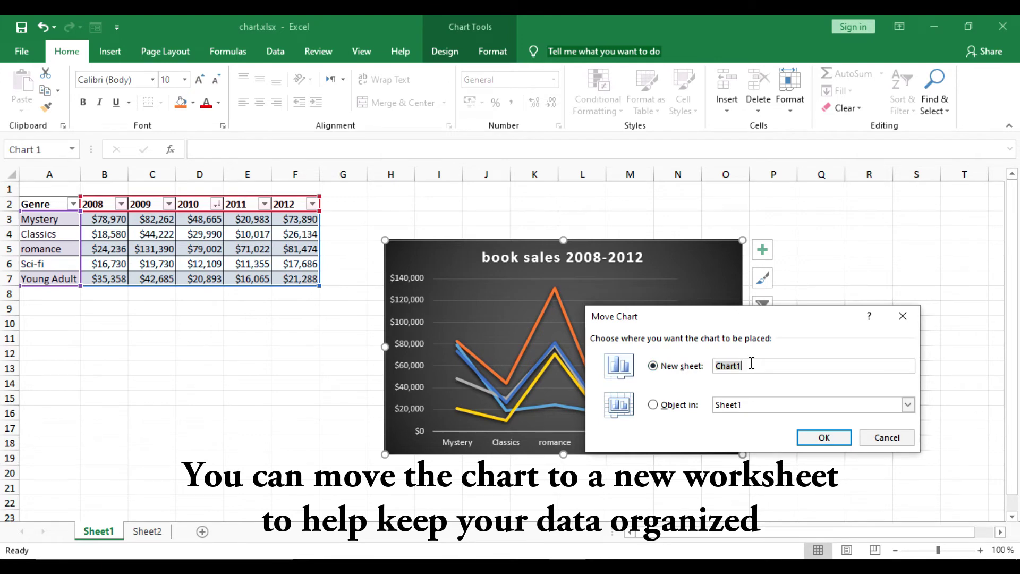
type("book sales chart 2008-")
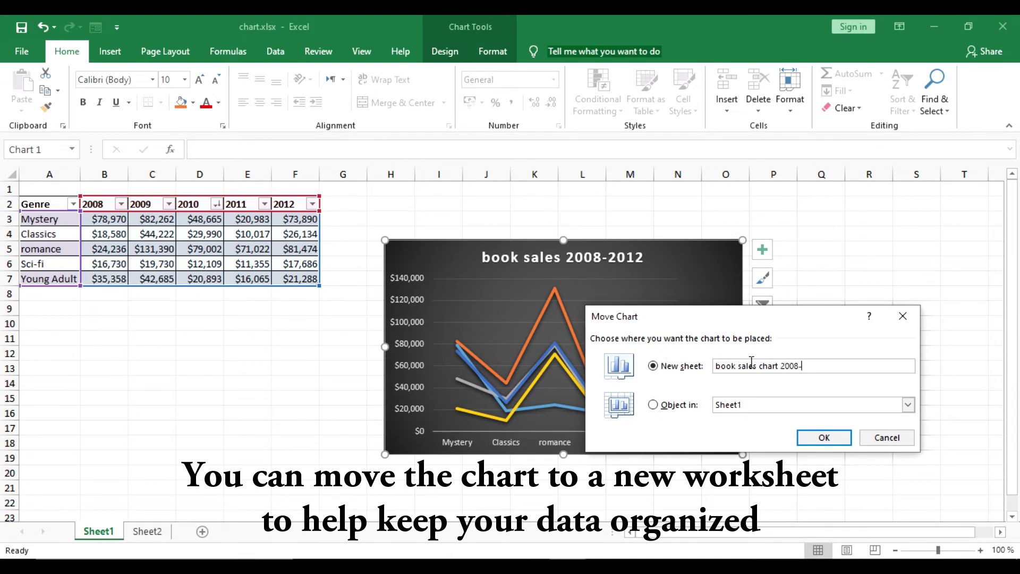
type("2012")
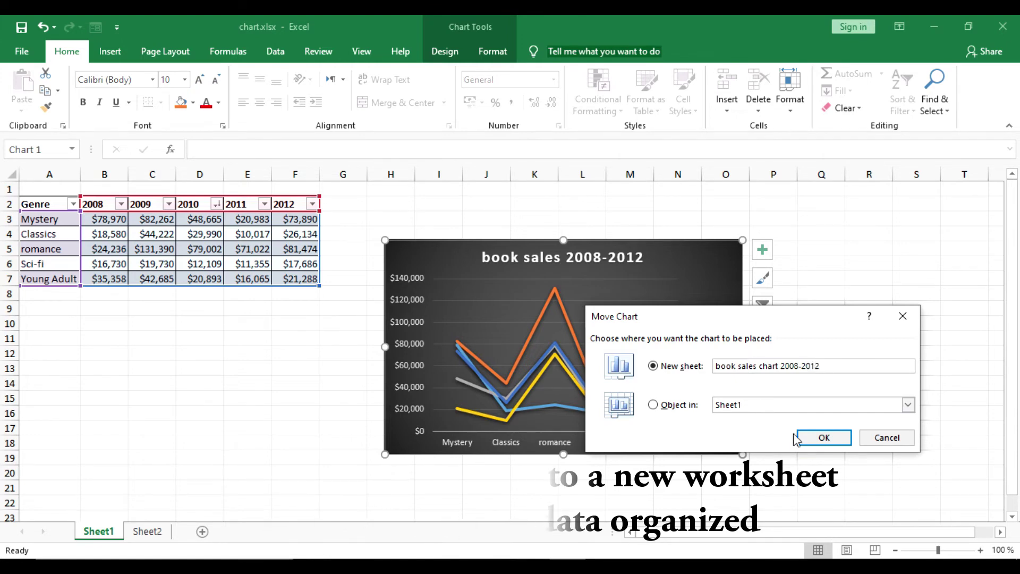
left_click(819, 440)
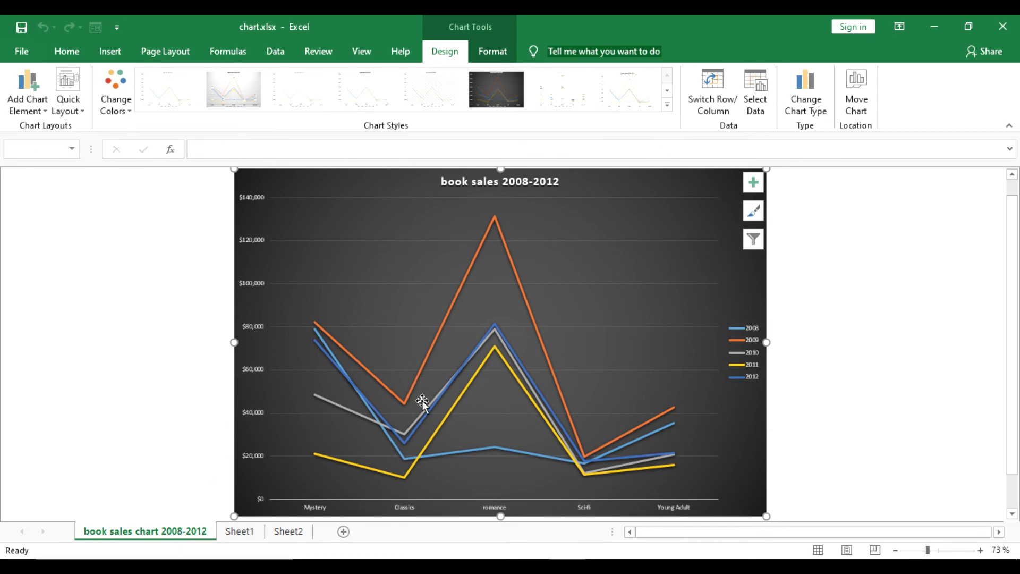
Set the Mystery record's 2011 sales to 2 in Sheet1's data form, and check the 2011 line on the chart sheet.
left_click(247, 533)
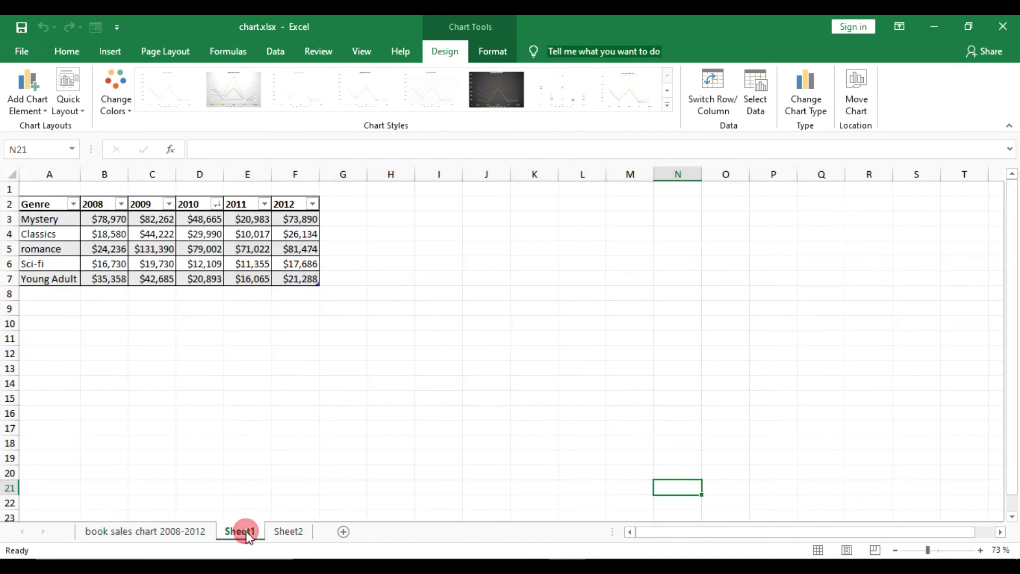
left_click(150, 267)
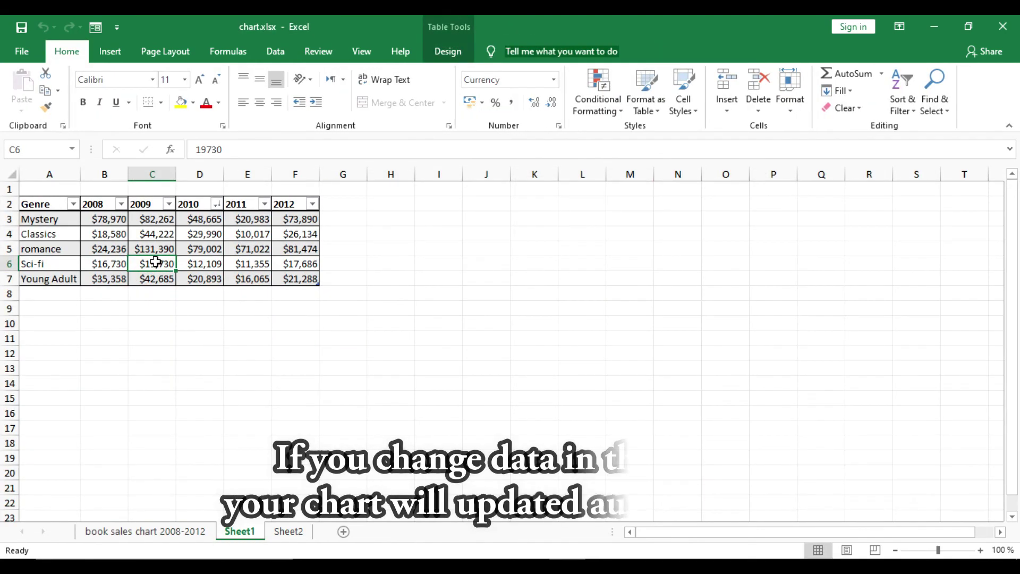
left_click(95, 26)
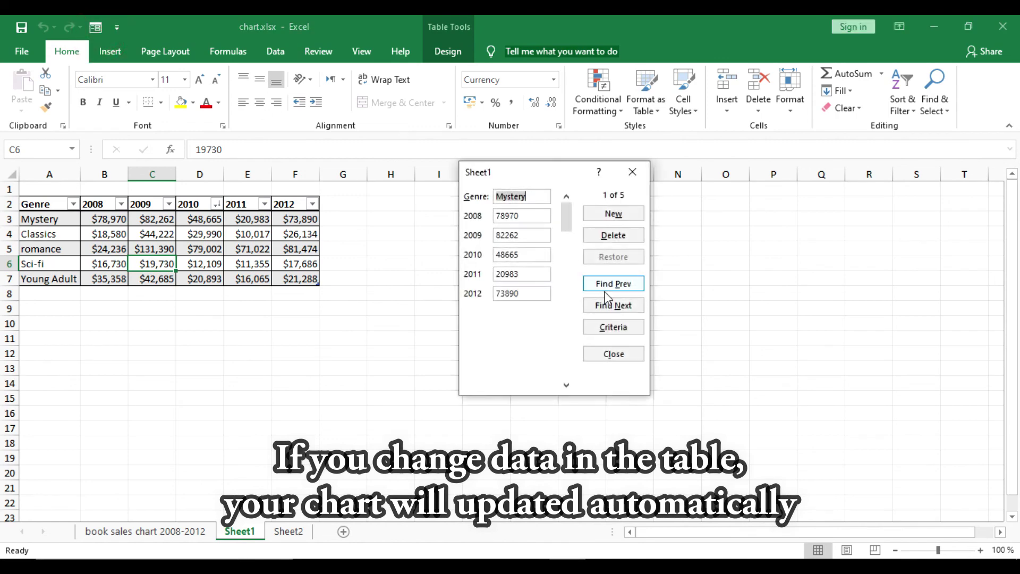
double_click(536, 273)
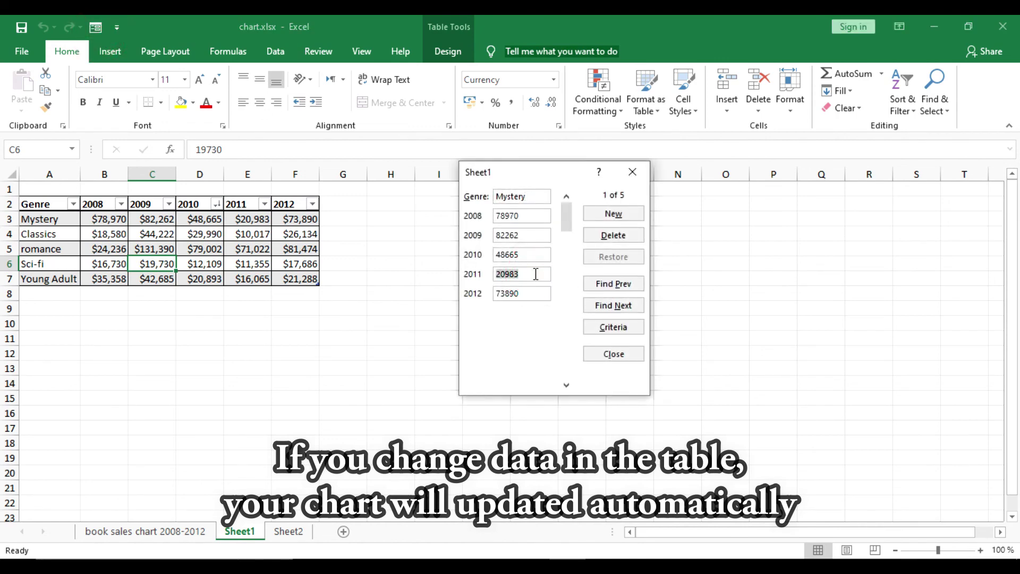
type("2")
key("Return")
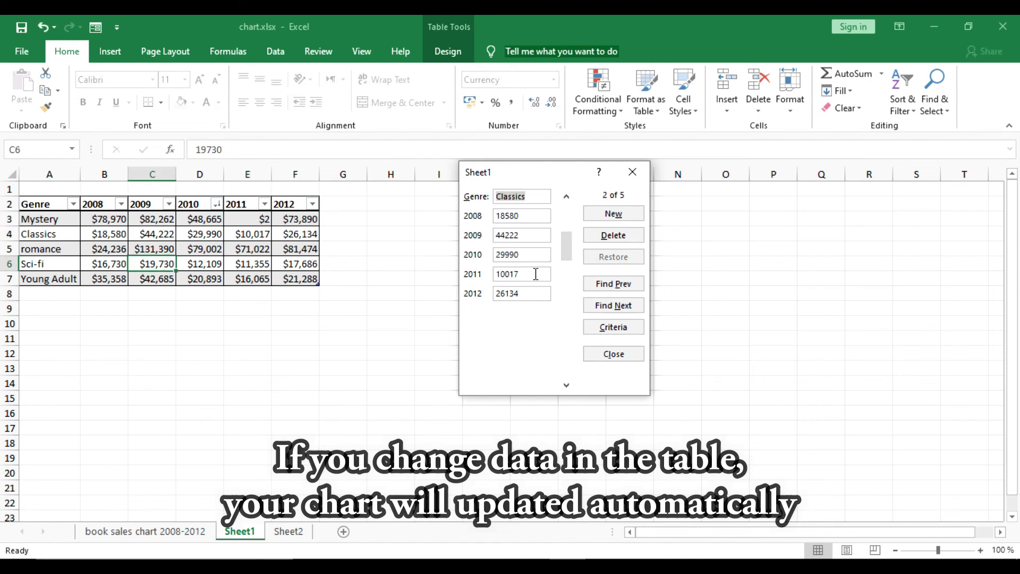
left_click(384, 303)
left_click(631, 171)
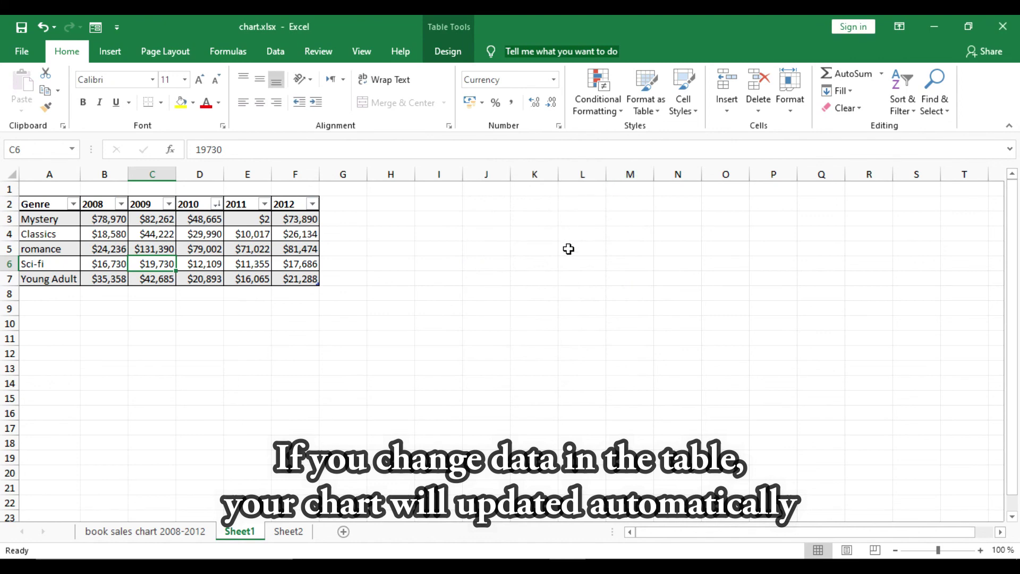
left_click(184, 533)
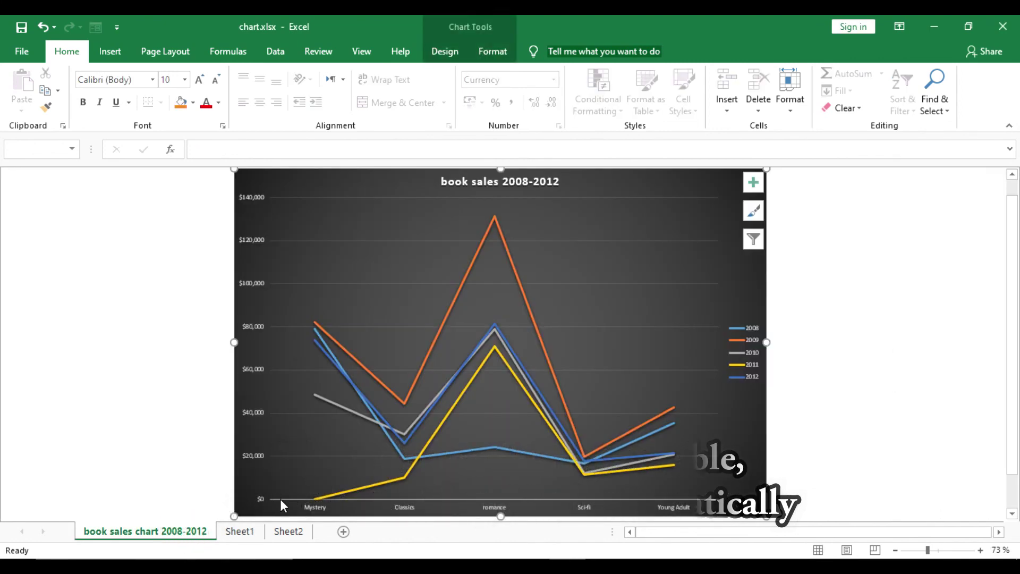
mouse_move(323, 496)
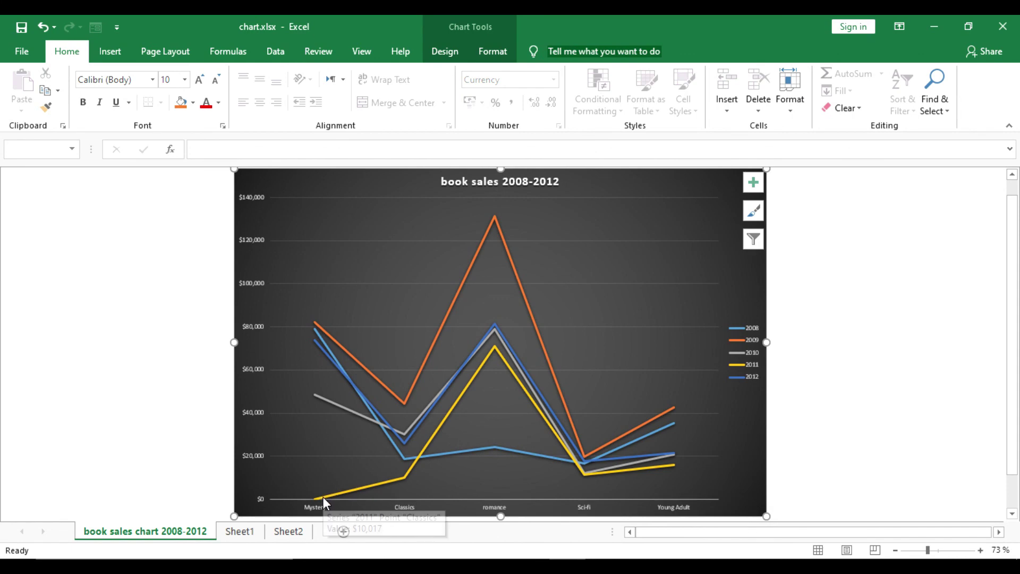